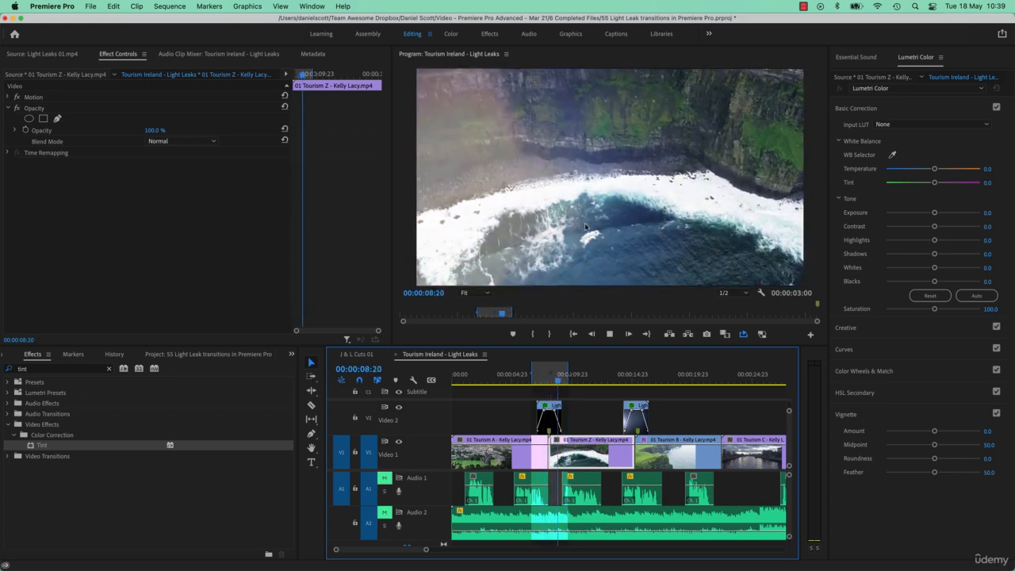
- Stop the playback and select the light leak clip over the first cut to review its effect settings
key("space")
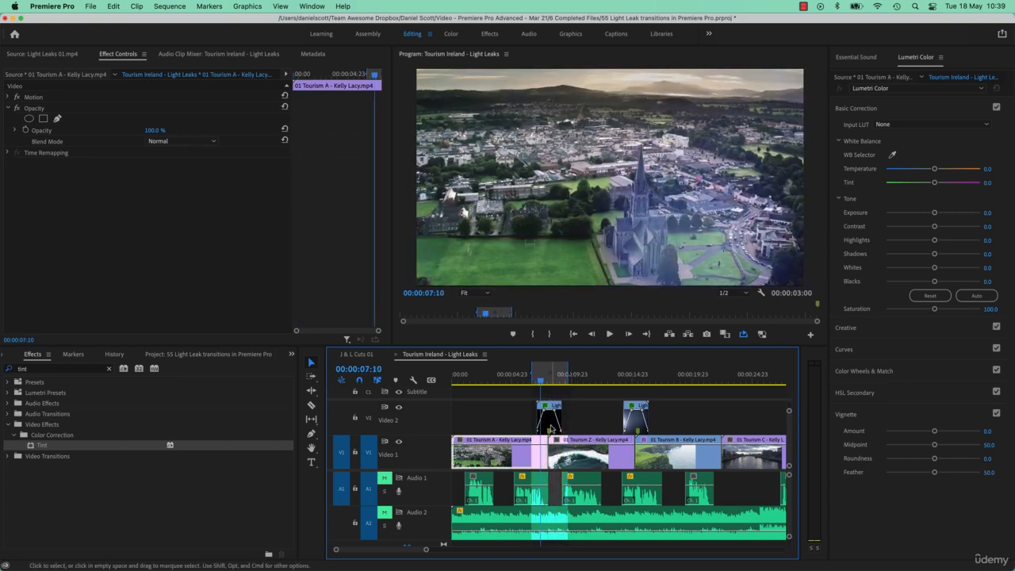
left_click(551, 429)
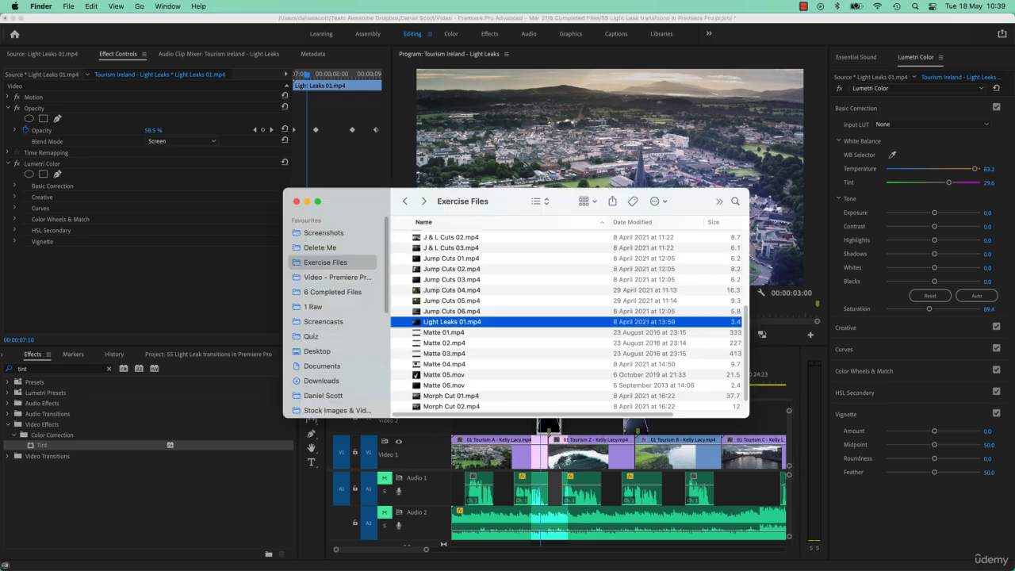
left_click(155, 266)
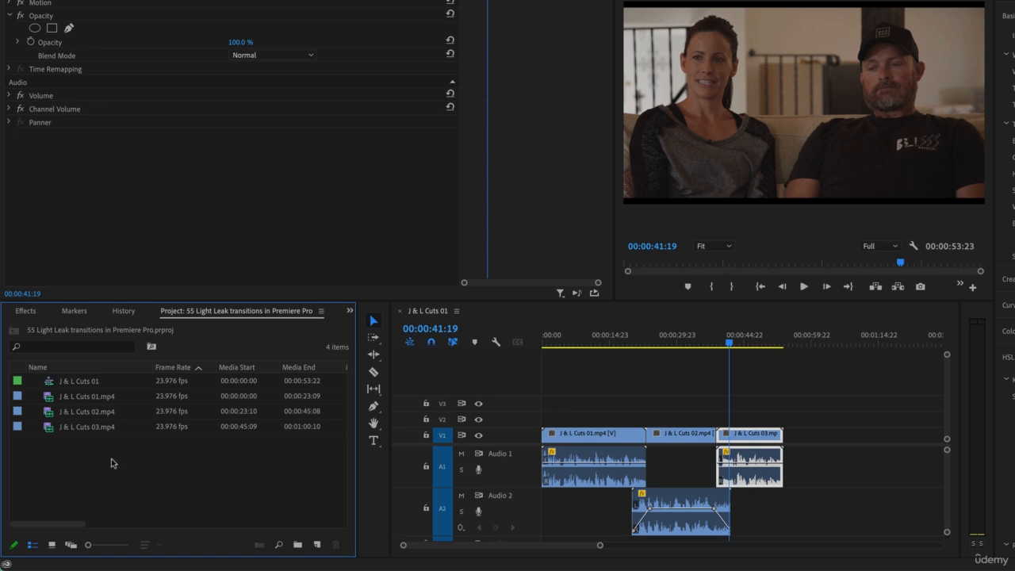
key("super+Tab")
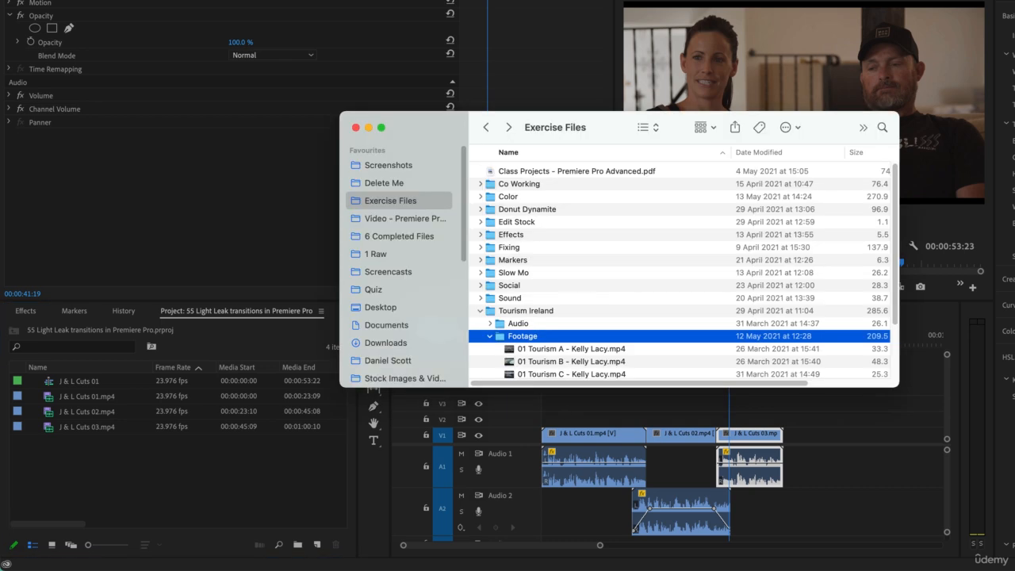
left_click(546, 350)
left_click(551, 362, "shift")
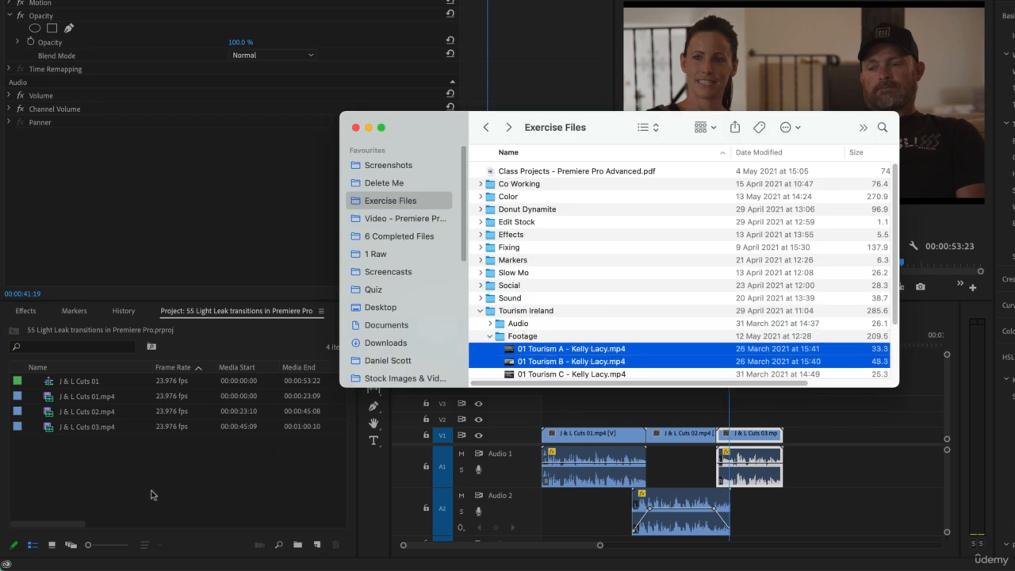
left_click(172, 476)
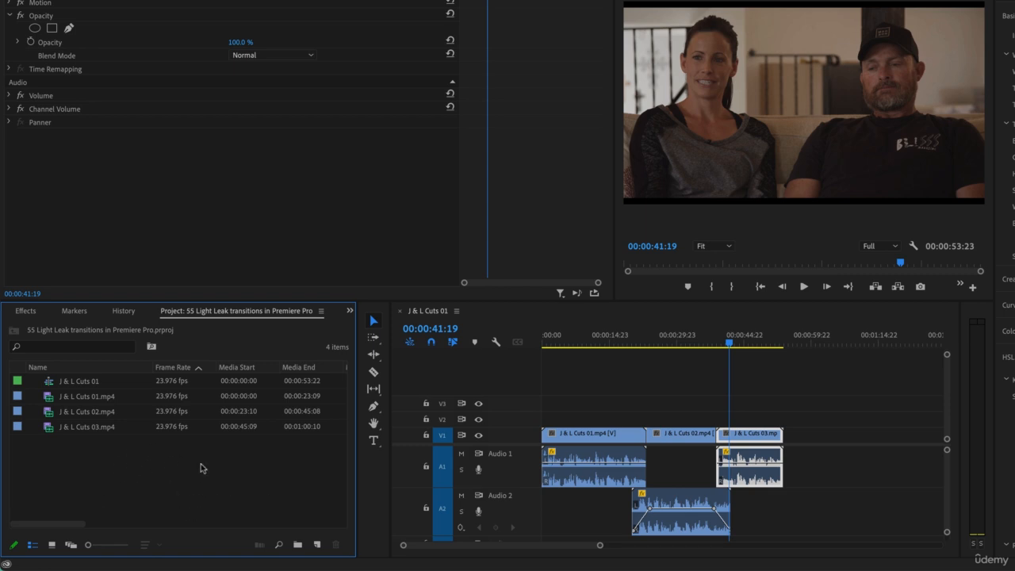
- Start a media import and choose the Tourism Ireland - Roadrising 30 Seconds project file from the Project Files folder
double_click(204, 465)
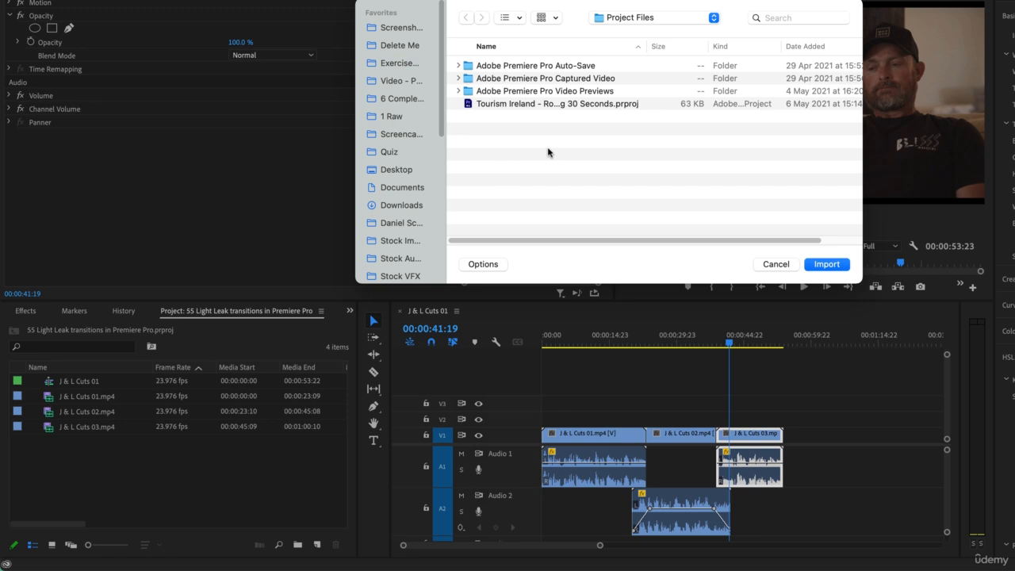
left_click(533, 104)
left_click(696, 15)
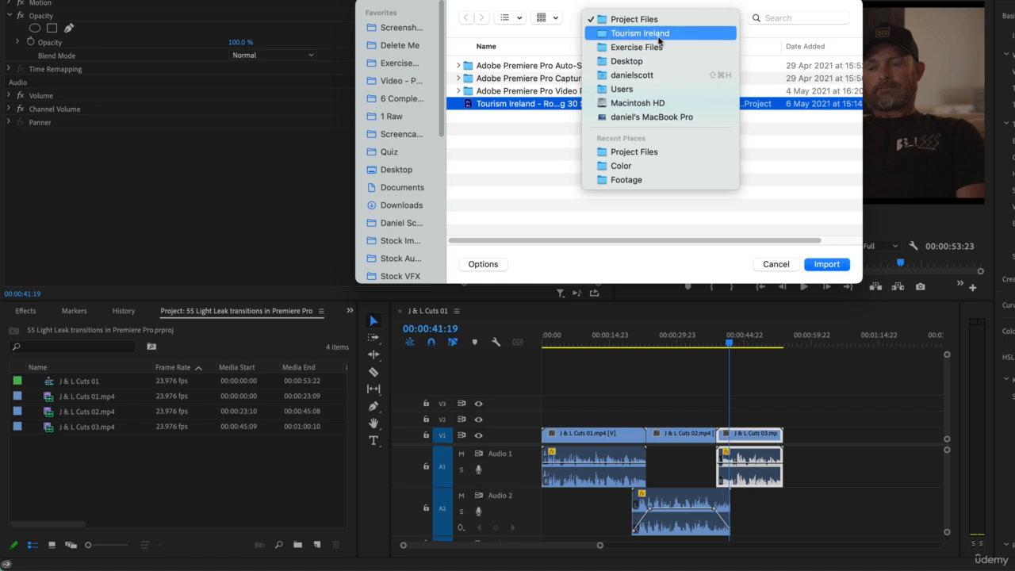
left_click(655, 20)
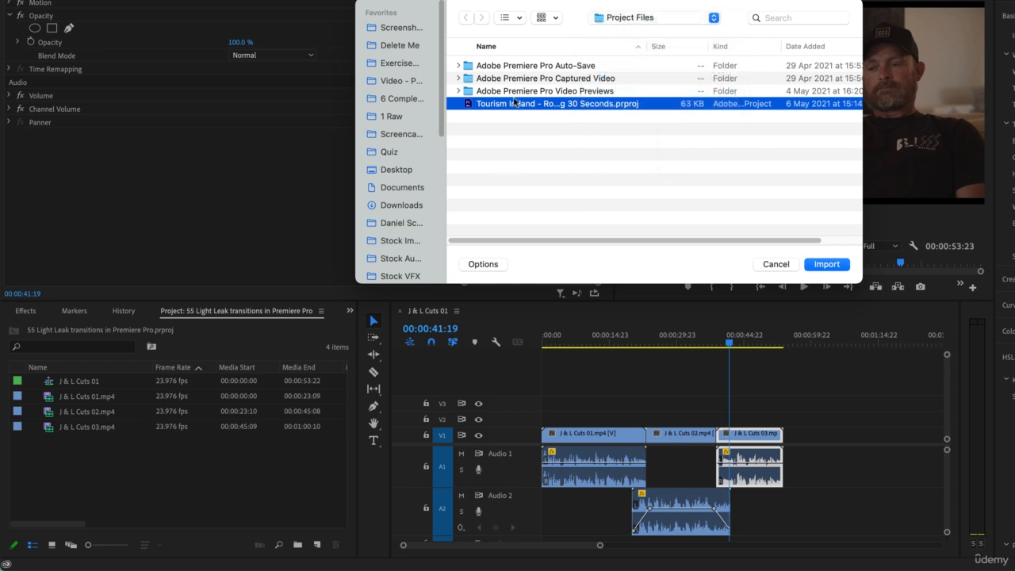
left_click(835, 265)
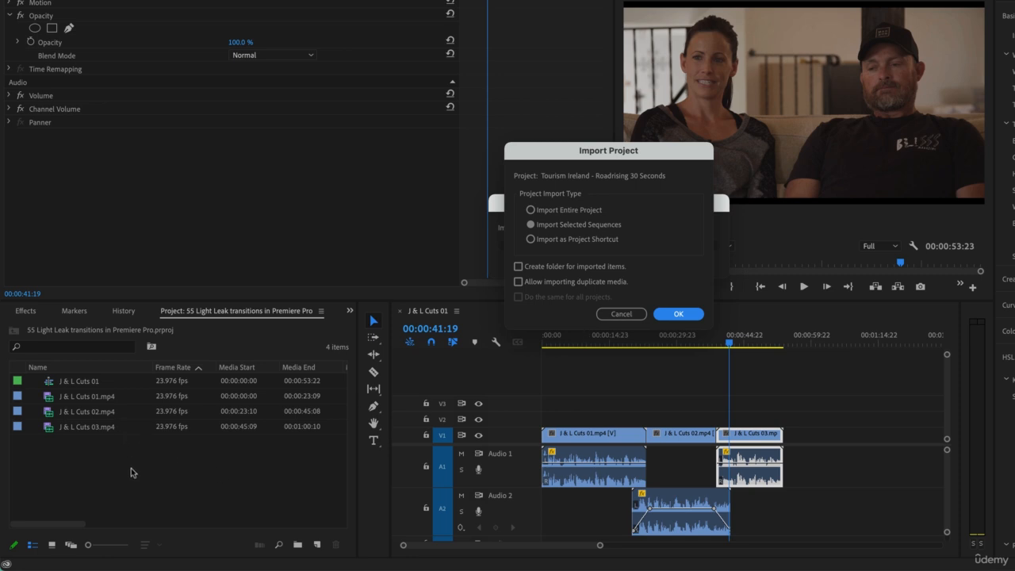
- Import only the Tourism Ireland - Roadrising 30 seconds sequence from the Footage folder, using the Import Selected Sequences option
left_click(679, 314)
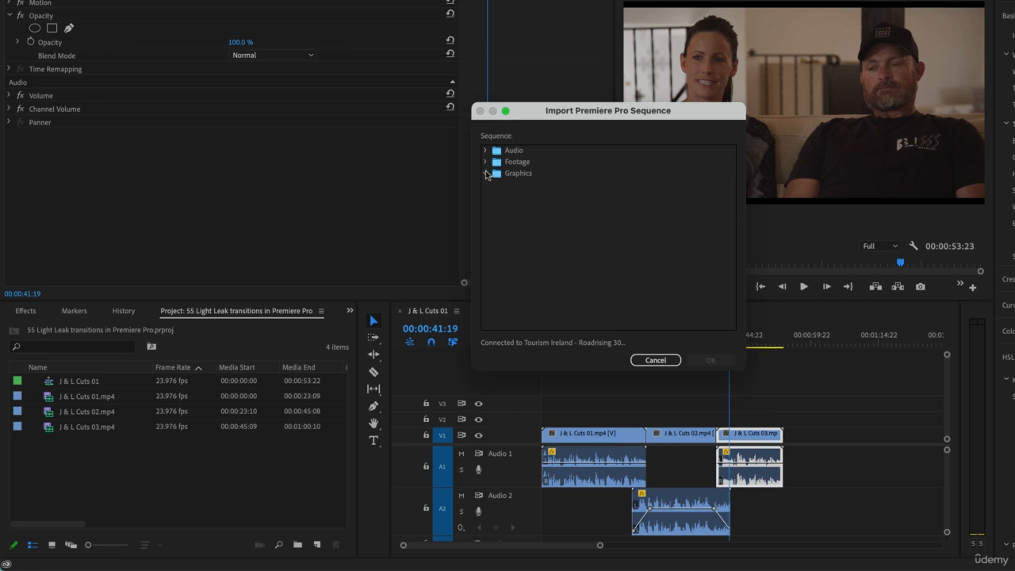
left_click(485, 163)
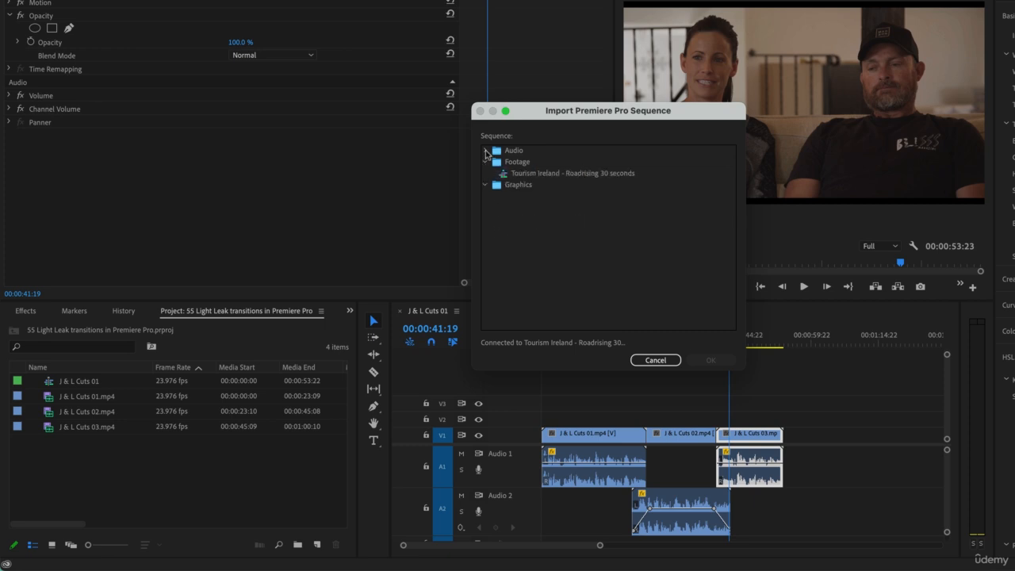
left_click(549, 174)
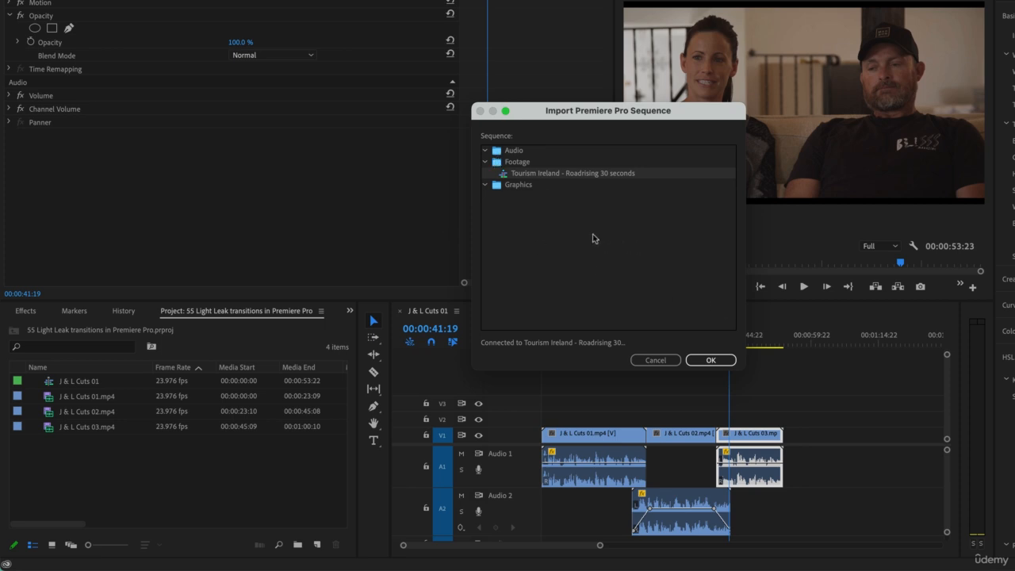
left_click(709, 361)
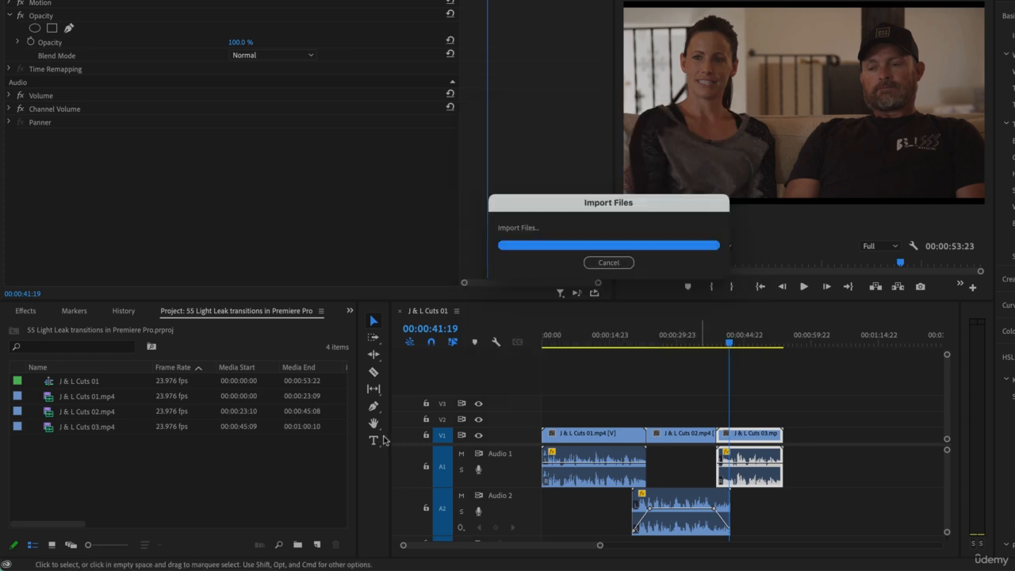
- Look over the imported Audio, Footage and Graphics bins in the project
left_click(71, 413)
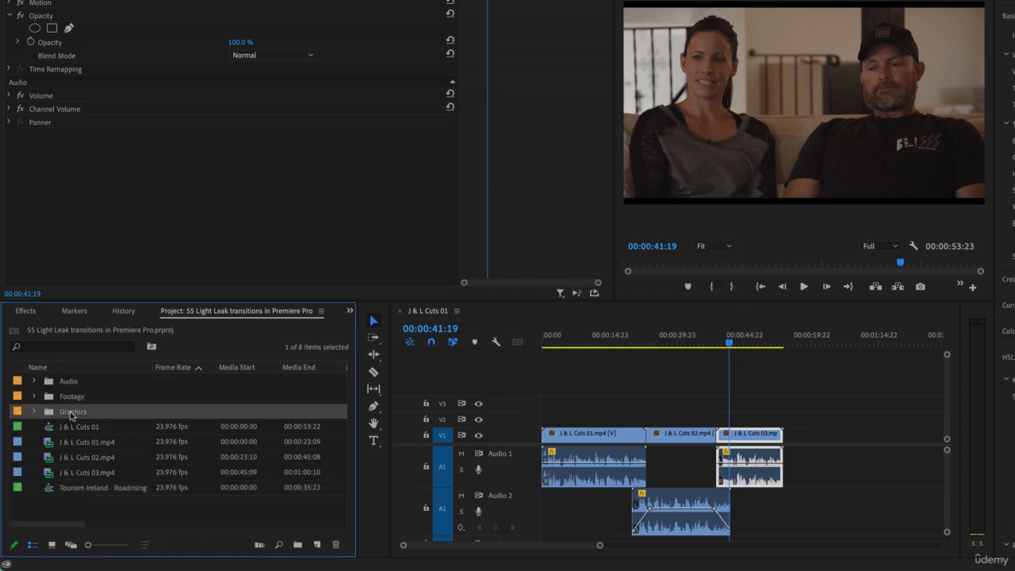
left_click(72, 400)
left_click(72, 386)
left_click(76, 397)
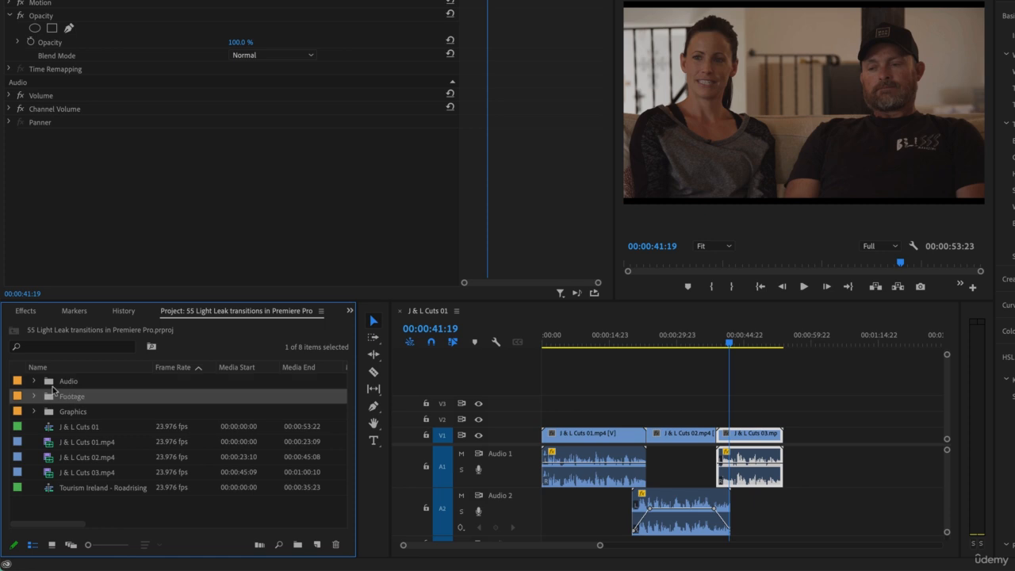
left_click(34, 381)
left_click(34, 382)
- Rename the imported Tourism Ireland sequence as "Tourism Ireland - Light Leak"
left_click(101, 489)
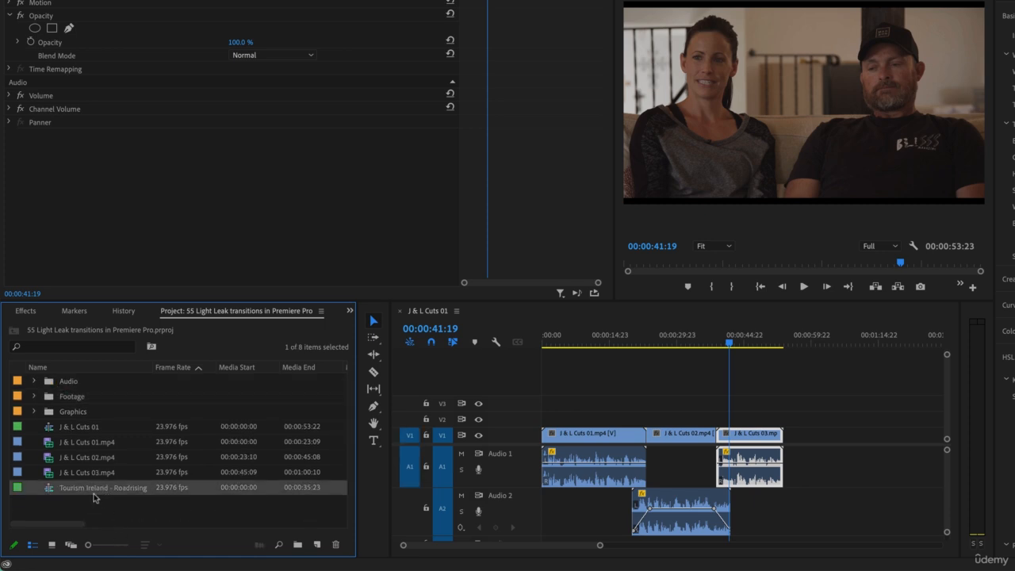
left_click(93, 490)
left_click(136, 490)
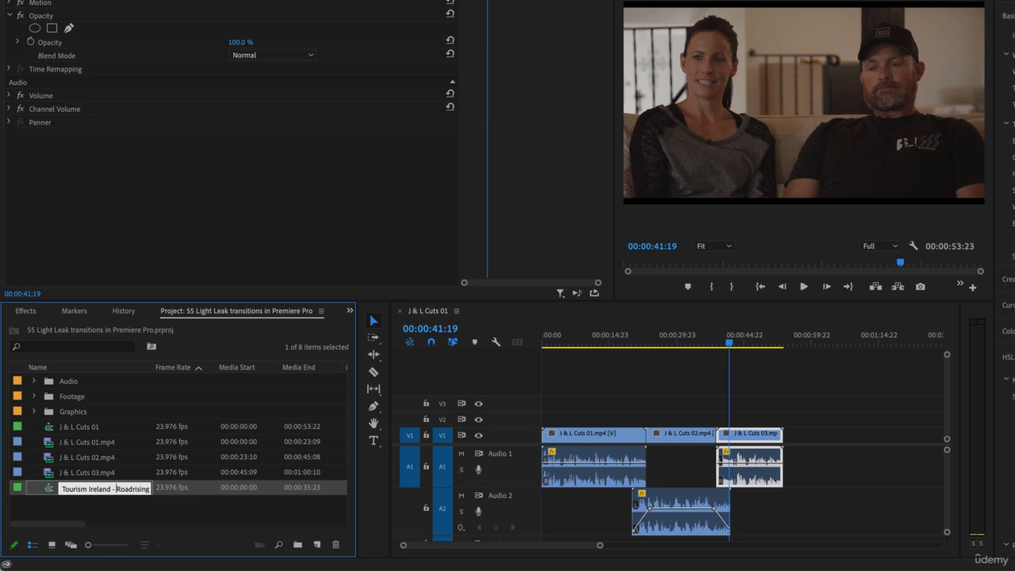
left_click_drag(117, 488, 155, 489)
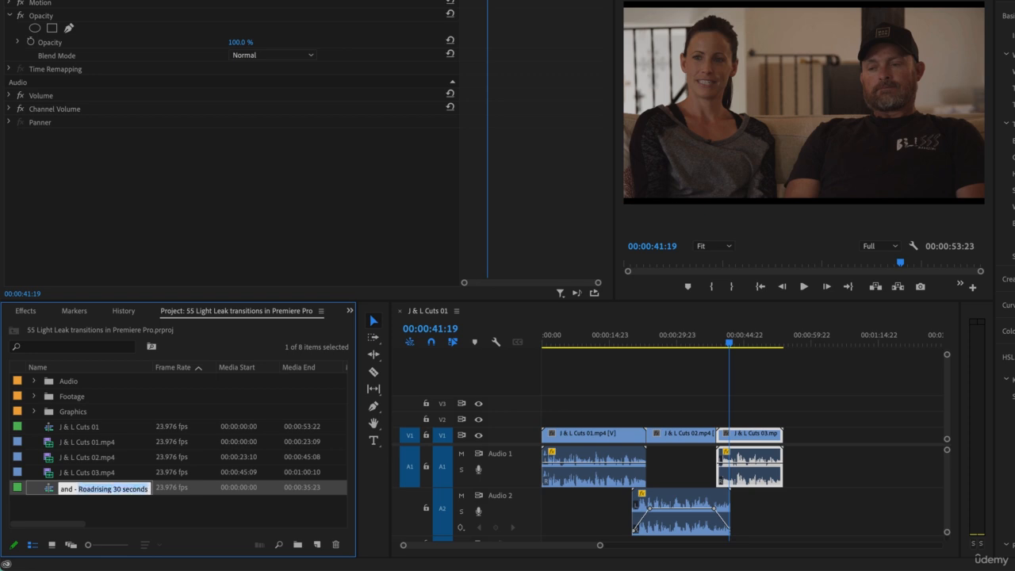
type("Light Lea")
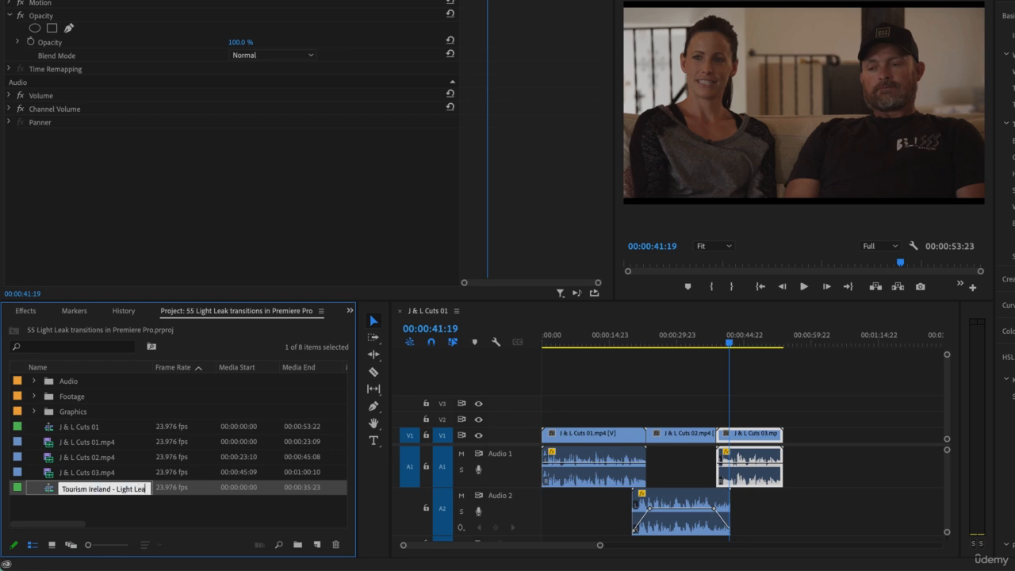
type("ks")
key("Return")
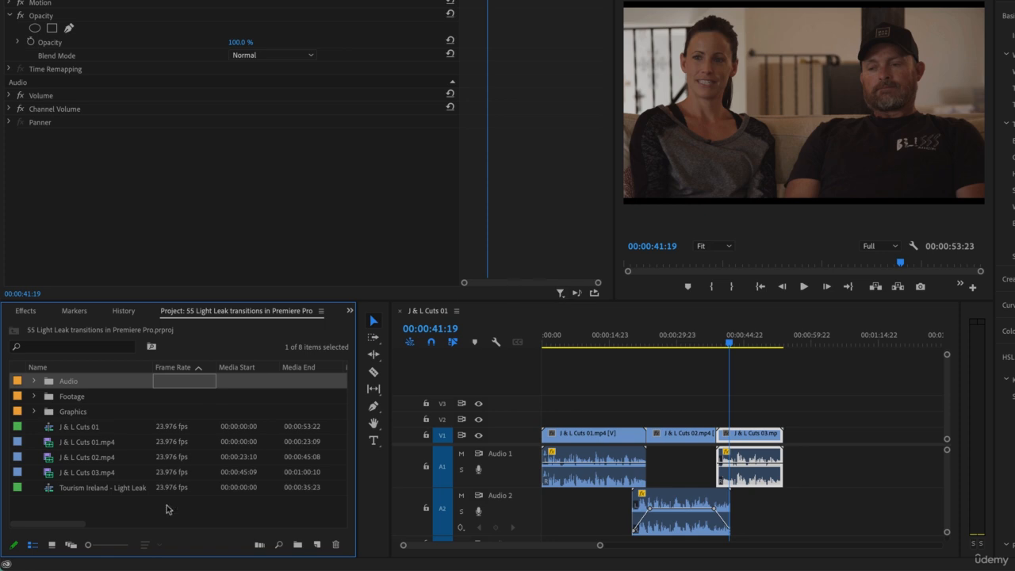
left_click(143, 508)
- Move the three clips J & L Cuts 01.mp4 to J & L Cuts 03.mp4 into the Footage bin
left_click(78, 441)
left_click(88, 474, "shift")
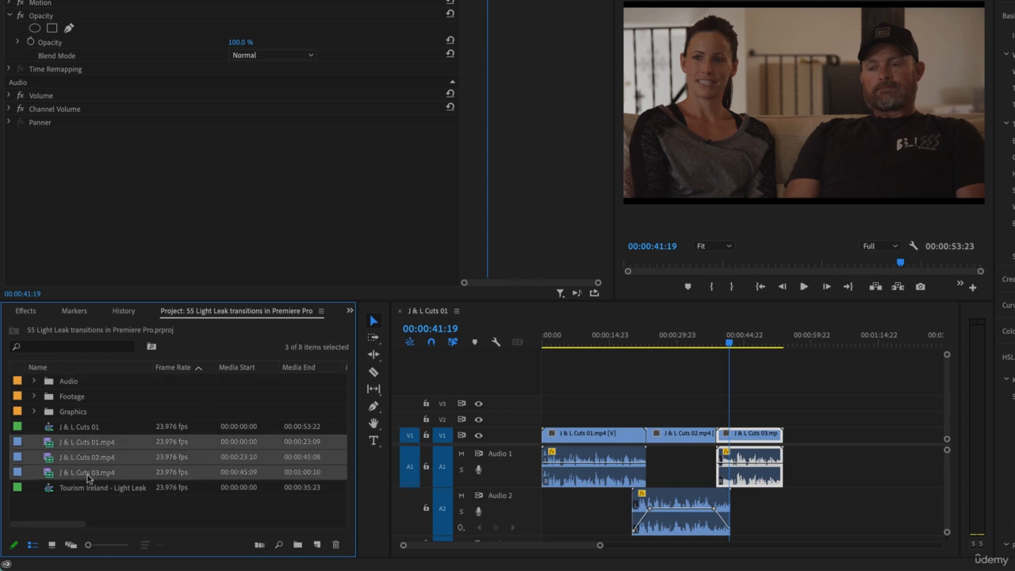
left_click_drag(87, 475, 70, 399)
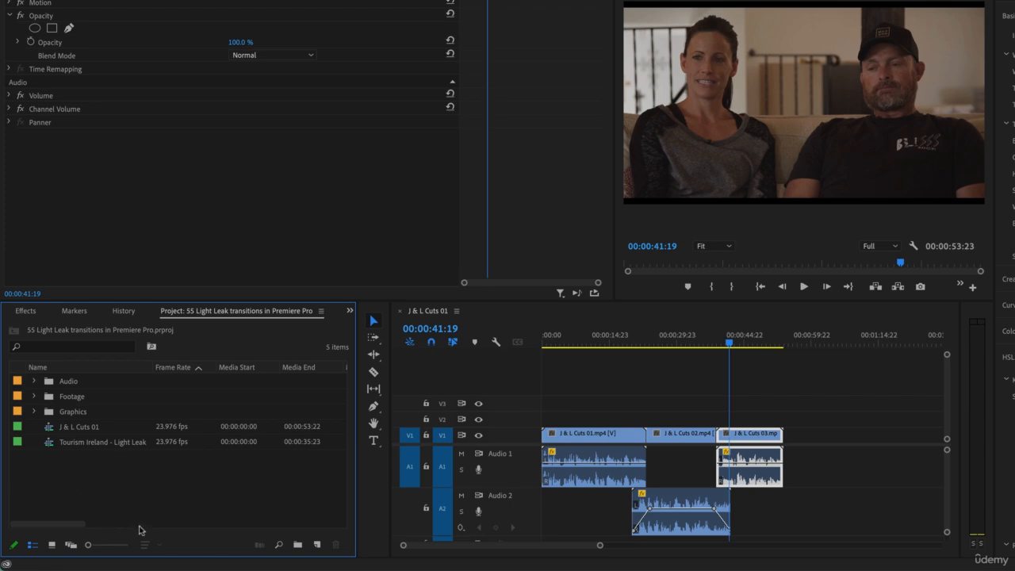
- Open the Footage bin and choose Light Leaks 01.mp4 from the Transitions folder in Exercise Files for import
double_click(72, 397)
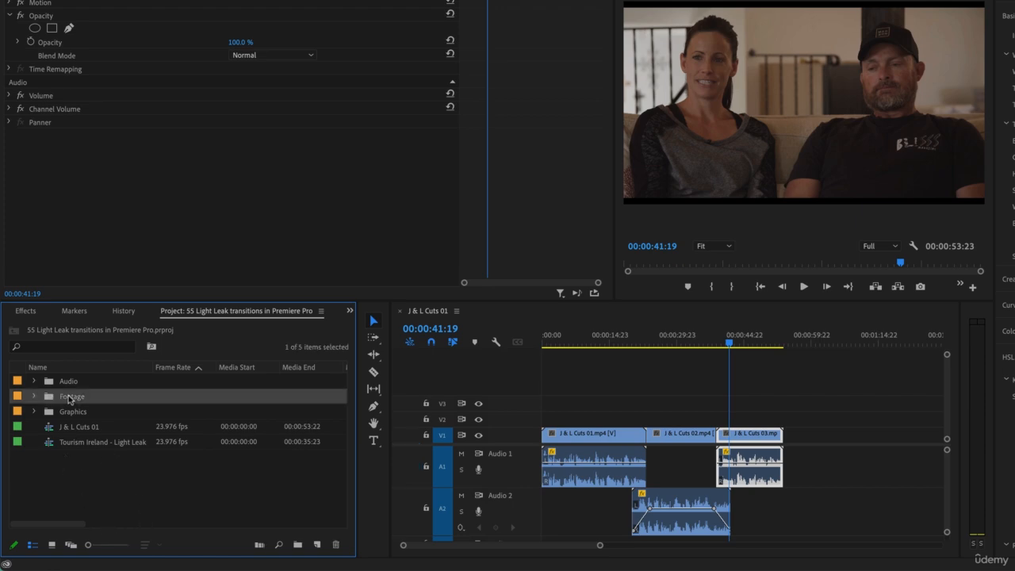
double_click(110, 498)
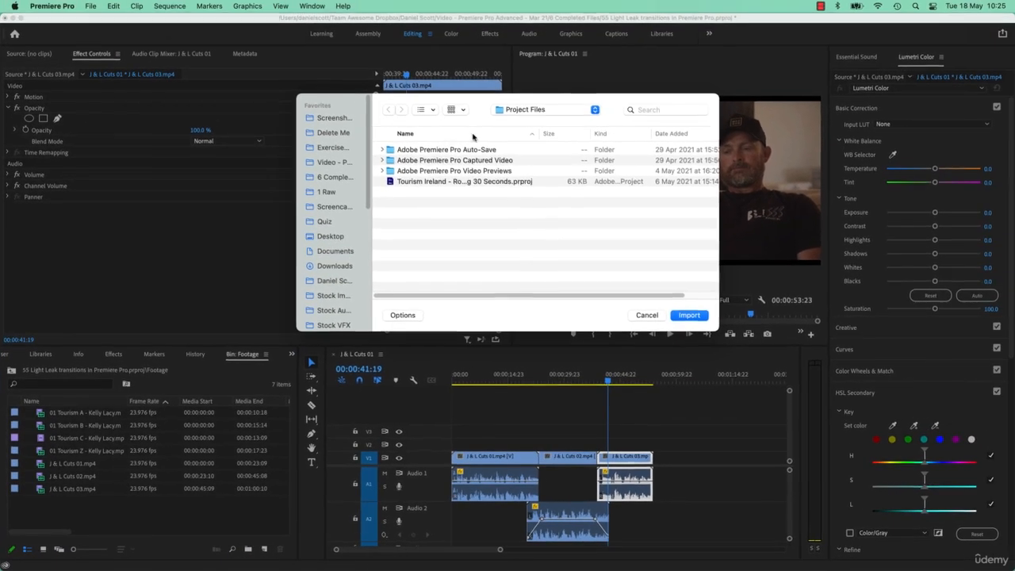
left_click(332, 147)
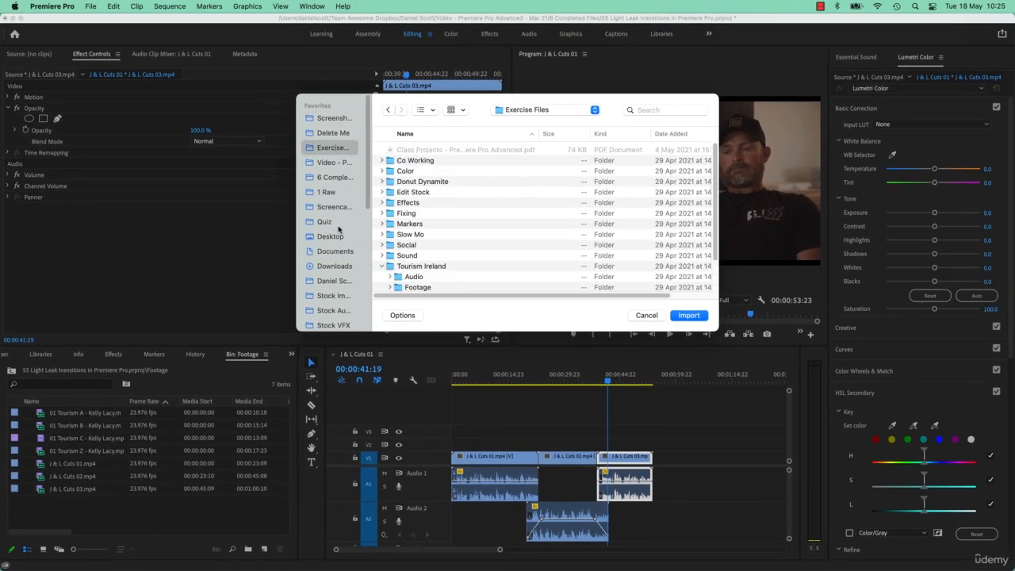
scroll(417, 266, "down", 2)
double_click(409, 281)
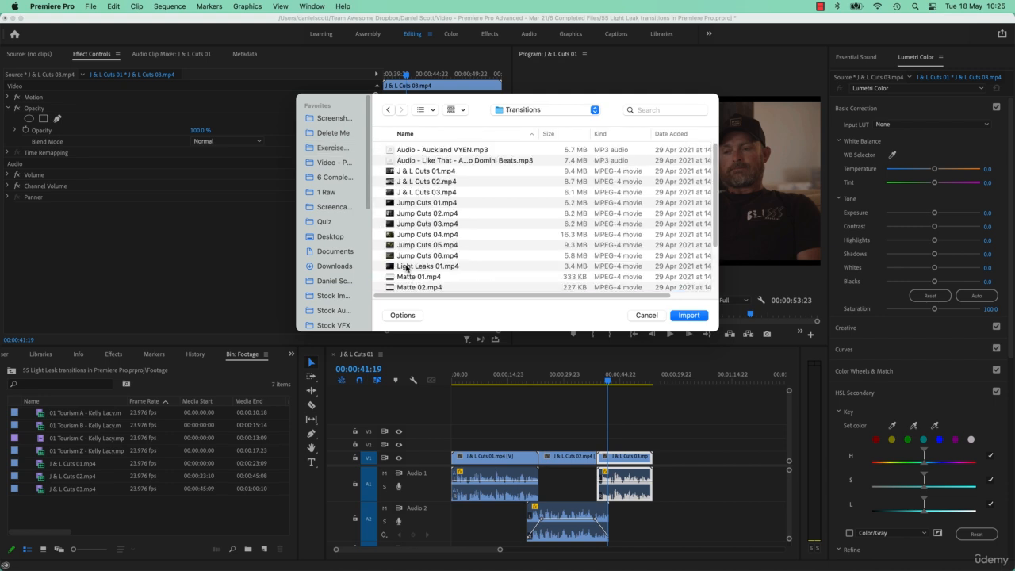
left_click(413, 268)
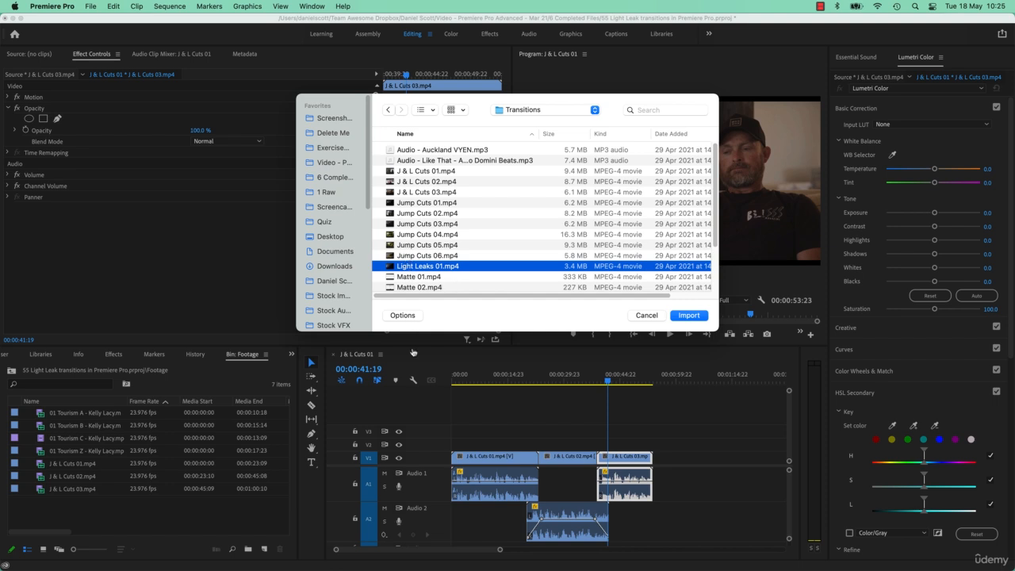
- Switch to Safari and preview the demo video of the 13 free 4K light leaks on the RocketStock page
key("super+Tab")
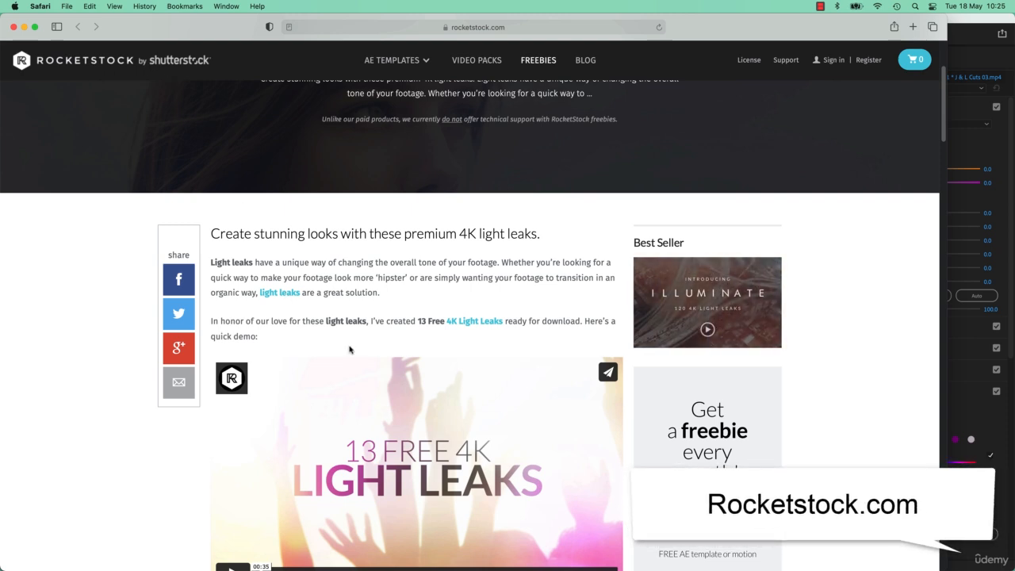
scroll(226, 244, "down", 2)
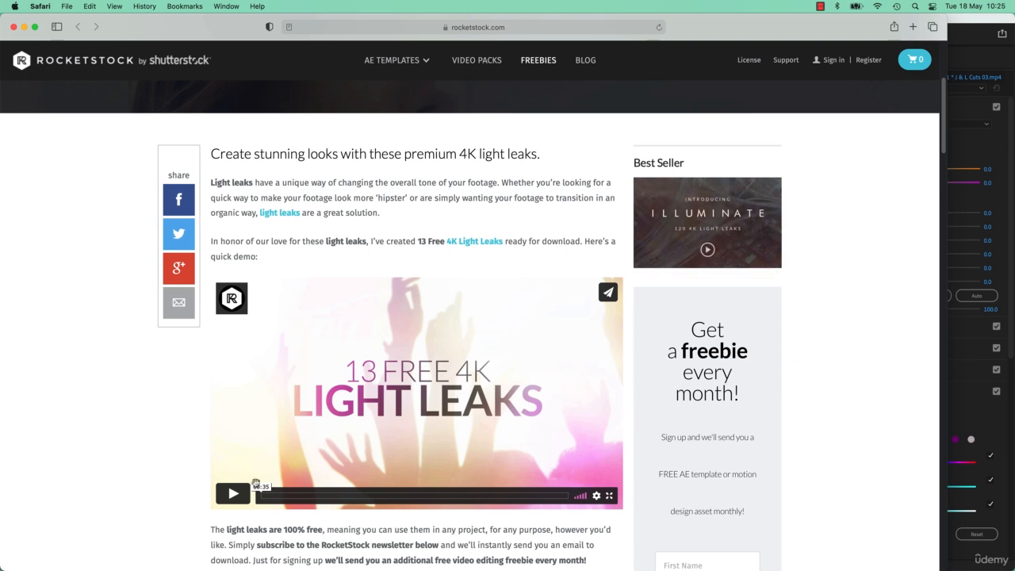
left_click(232, 493)
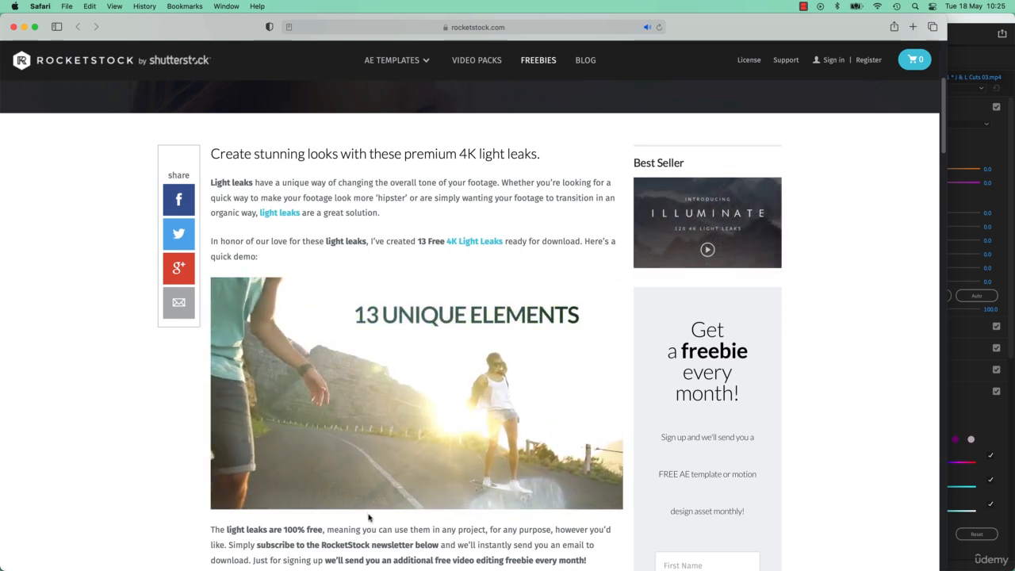
mouse_move(230, 495)
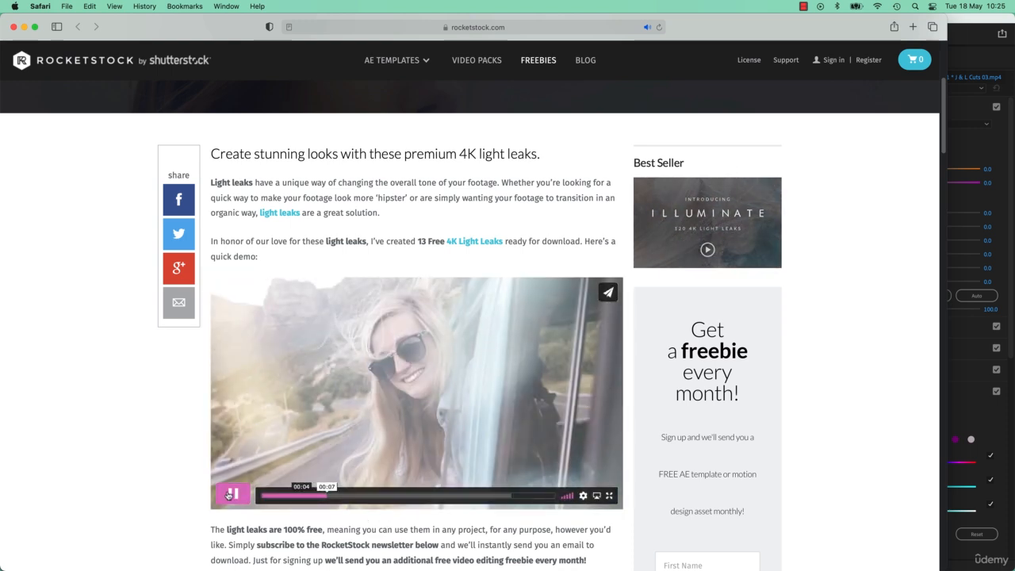
left_click(230, 495)
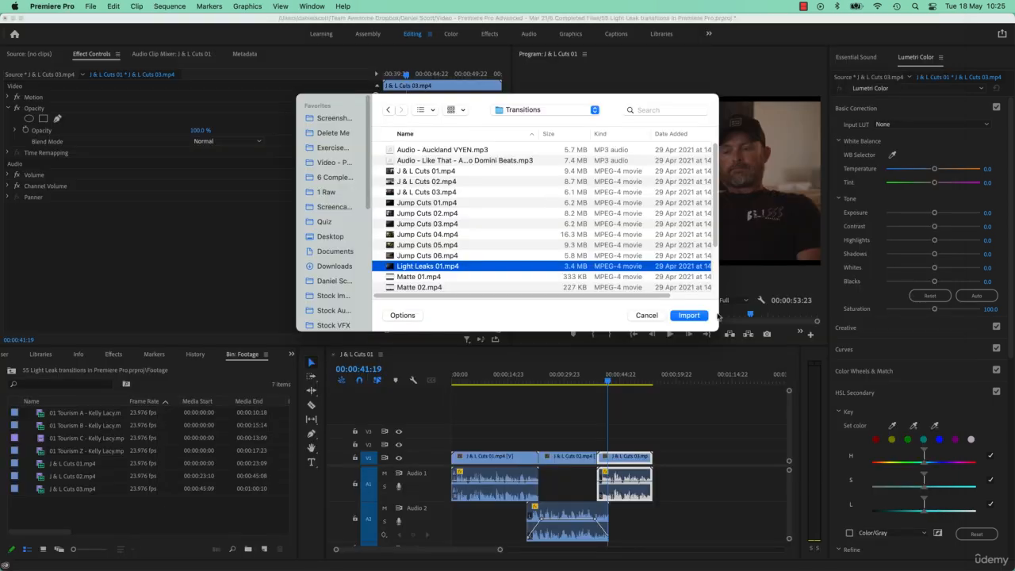
- Import the chosen Light Leaks 01.mp4 into the Footage bin and return to the project's top level
left_click(699, 316)
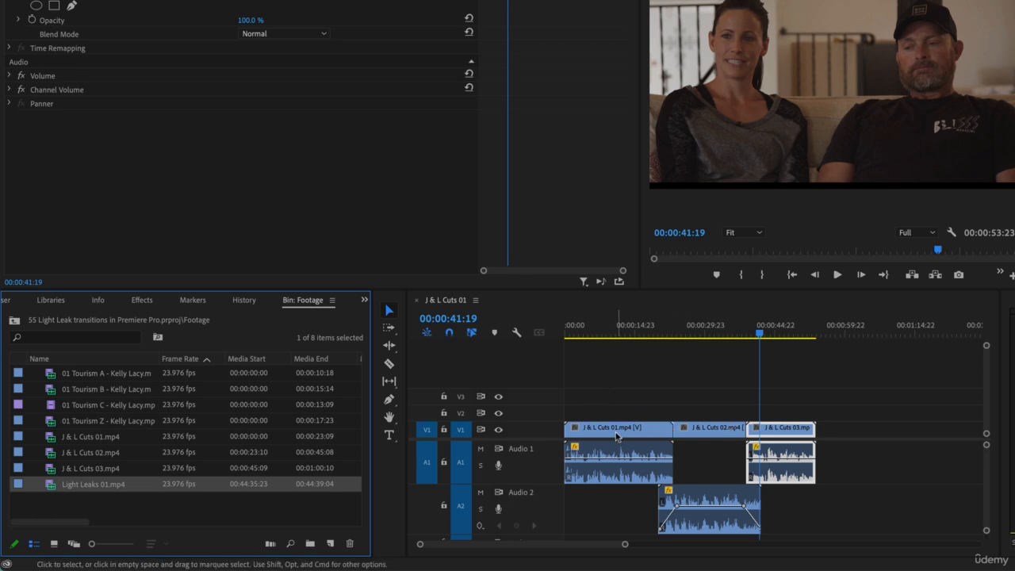
left_click(14, 320)
left_click(35, 389)
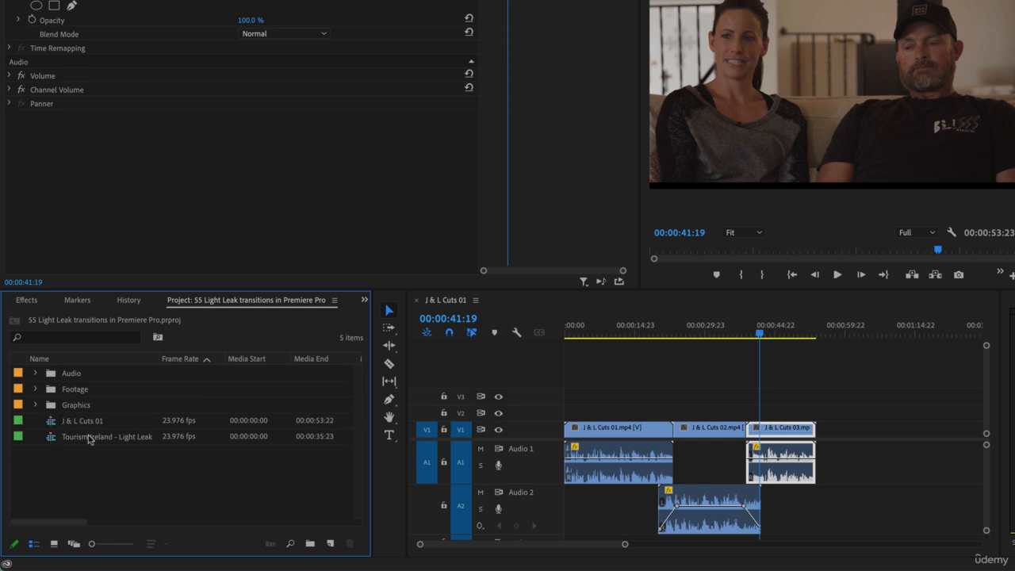
- Open the Tourism Ireland - Light Leaks sequence and expand the Footage bin to reach Light Leaks 01.mp4
left_click(84, 440)
double_click(56, 443)
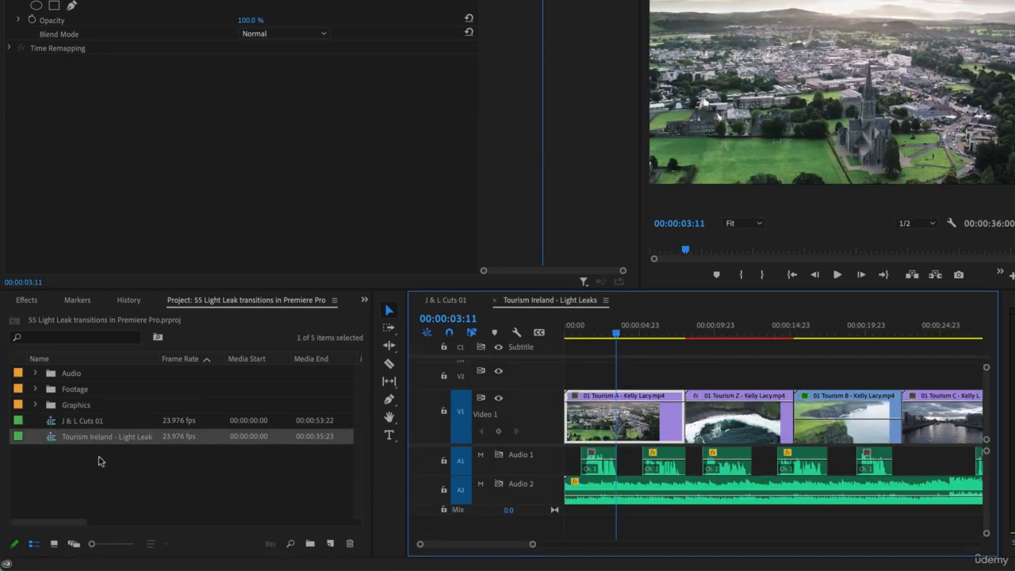
left_click(35, 390)
scroll(154, 453, "down", 2)
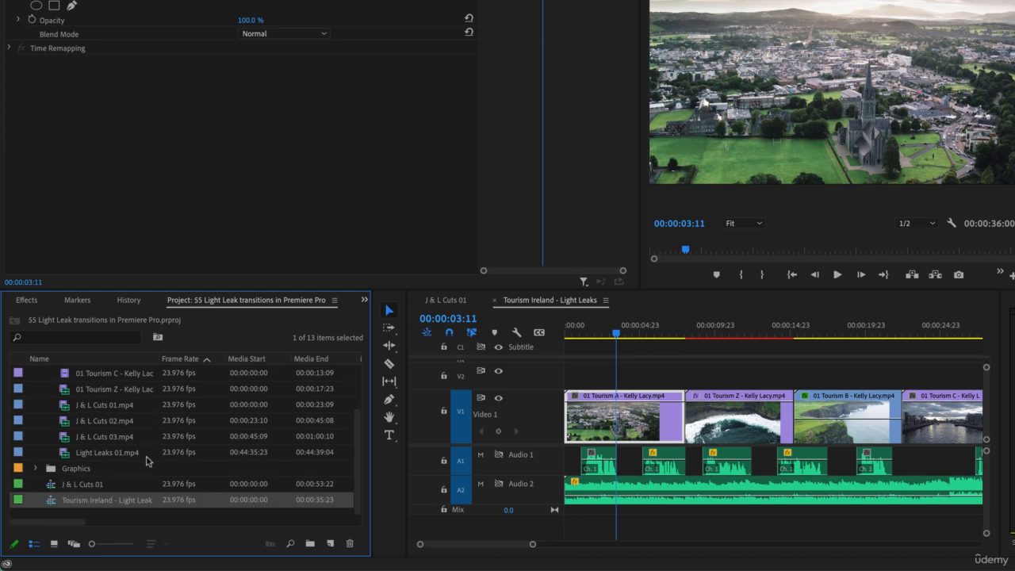
- Load Light Leaks 01.mp4 into the Source Monitor and add a marker at 00:44:36:22, where the frame is fully white
left_click_drag(73, 452, 577, 385)
left_click_drag(667, 386, 63, 440)
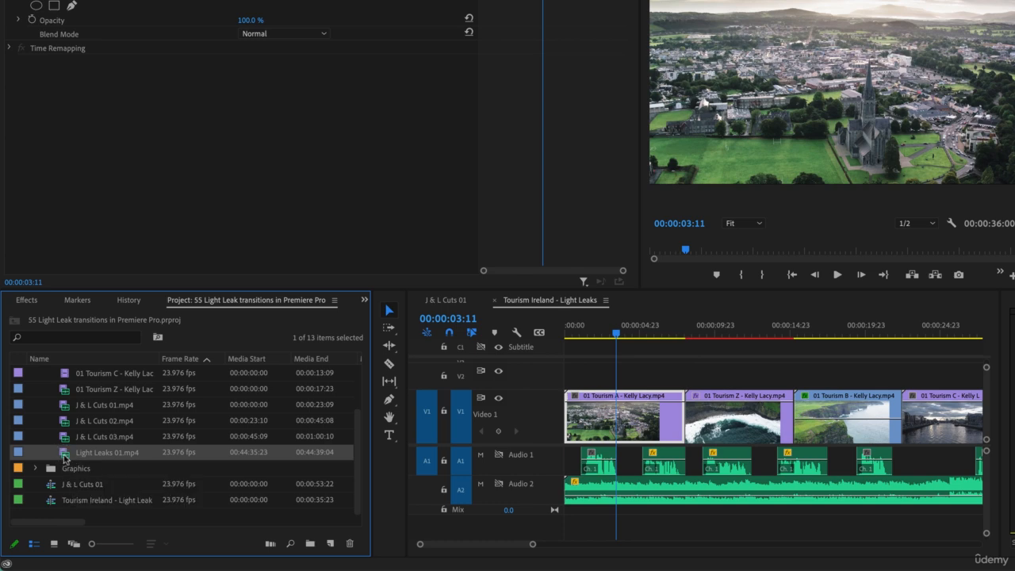
double_click(66, 456)
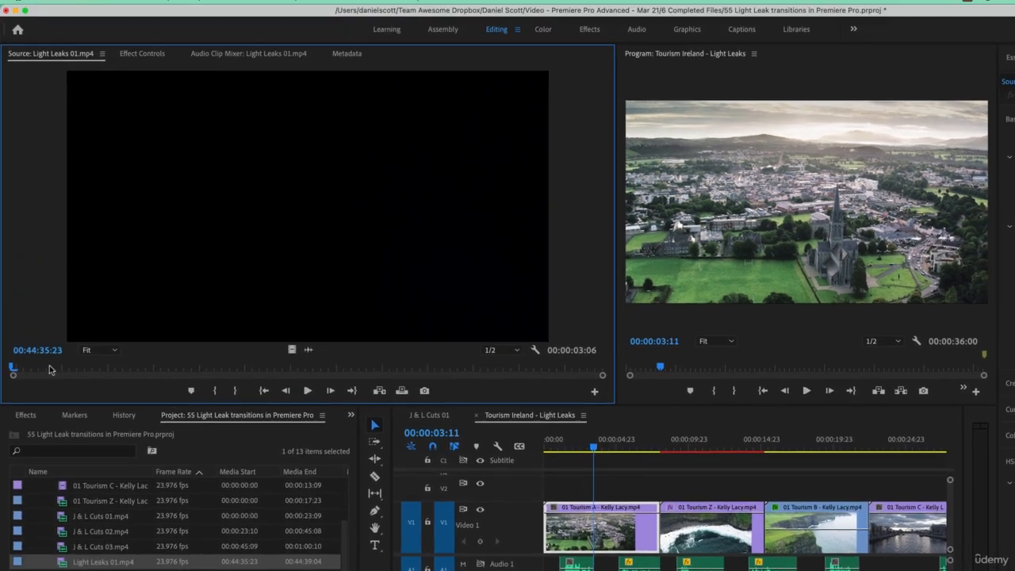
left_click_drag(14, 252, 278, 254)
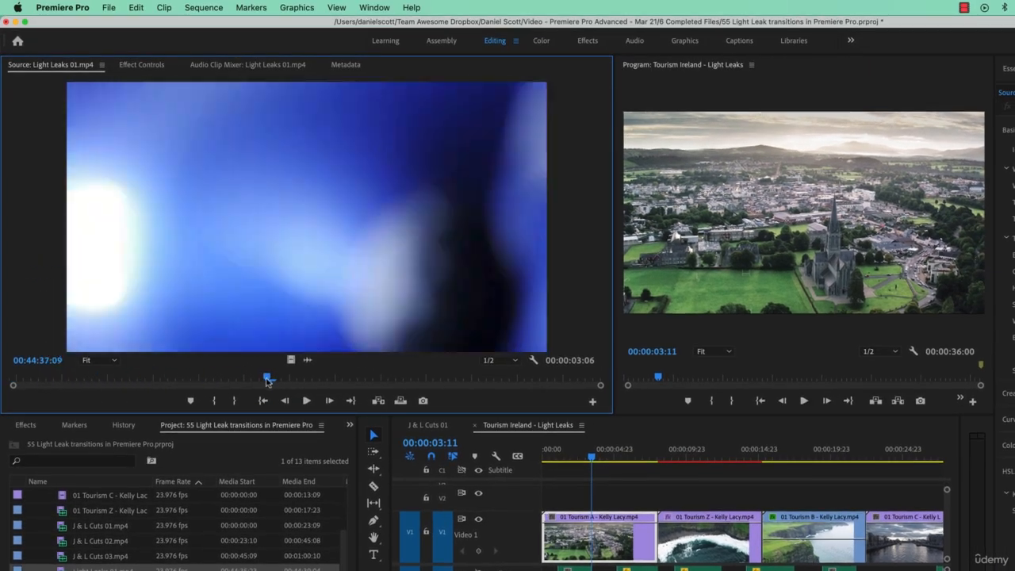
left_click_drag(268, 381, 188, 399)
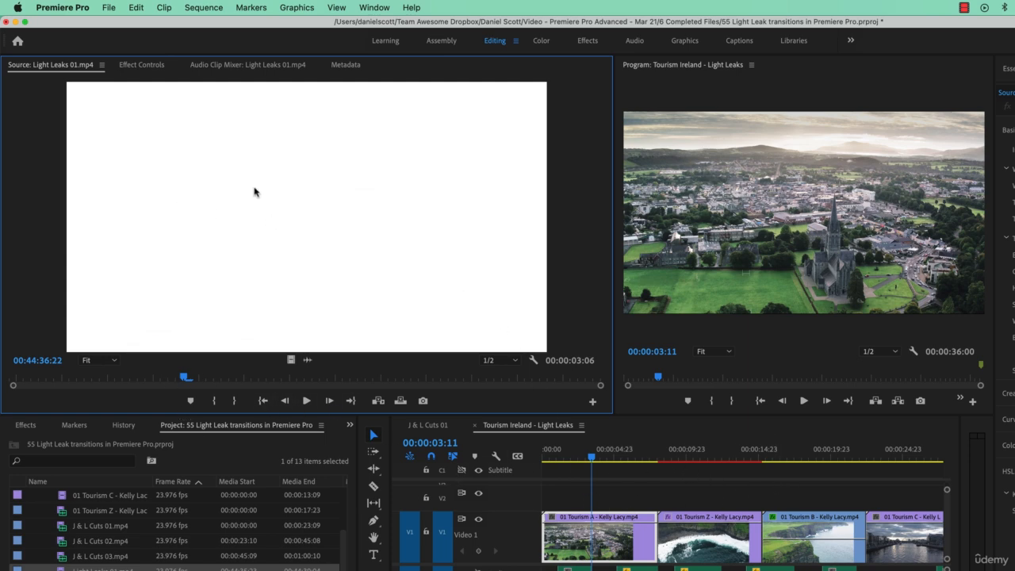
mouse_move(184, 379)
left_mouse_down()
mouse_move(116, 379)
mouse_move(252, 383)
mouse_move(93, 383)
mouse_move(184, 384)
left_mouse_up()
key("m")
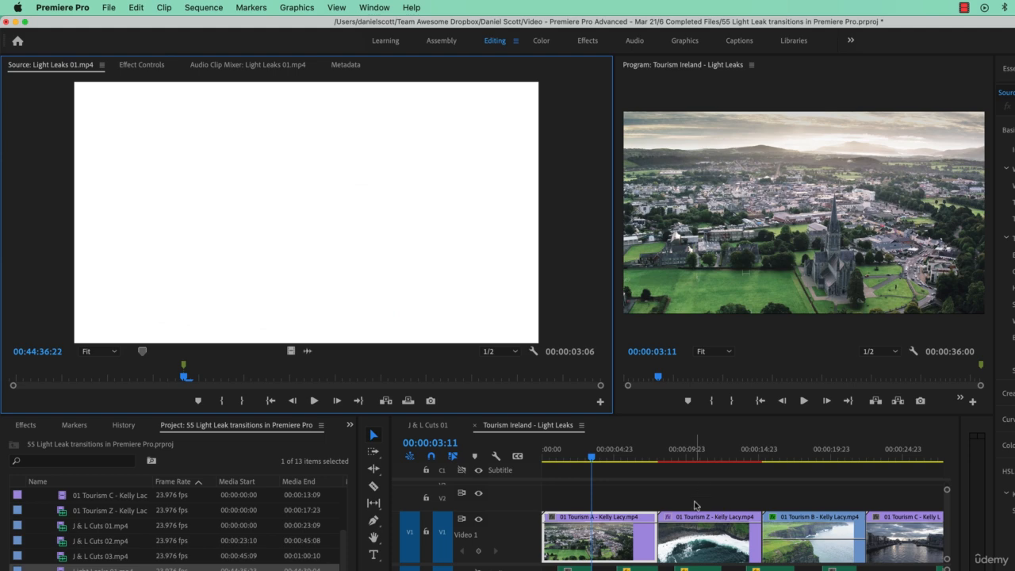
- Place only the video of Light Leaks 01.mp4 on V2, with its marker over the cut between 01 Tourism A and 01 Tourism Z
left_click(309, 352)
left_click(291, 352)
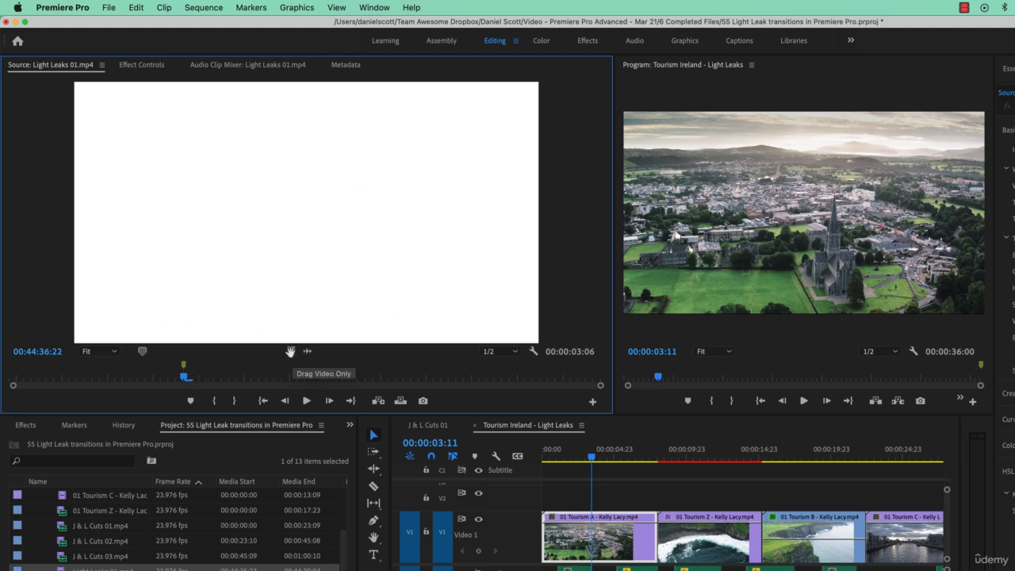
left_click_drag(292, 354, 650, 512)
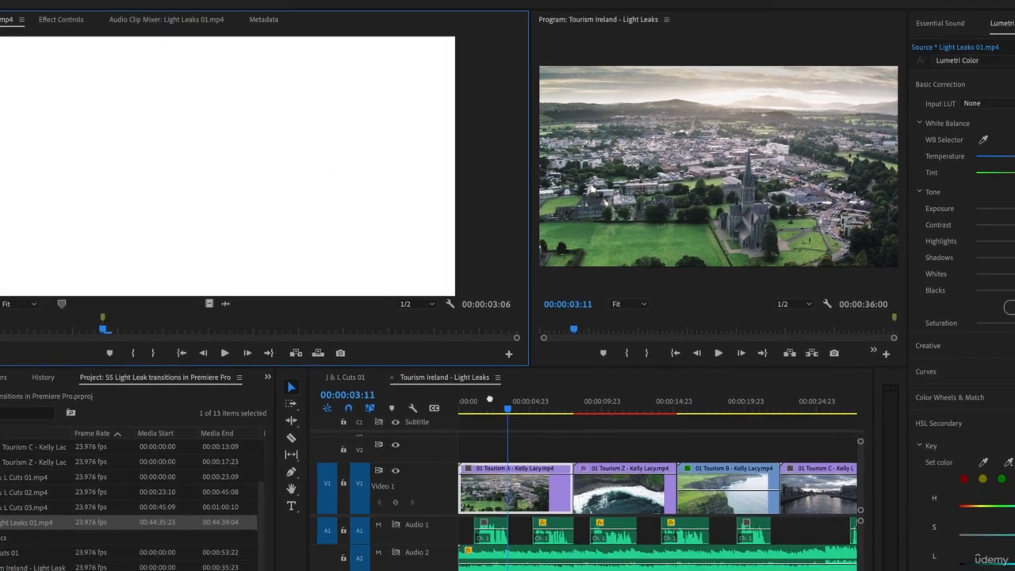
left_click_drag(458, 402, 483, 401)
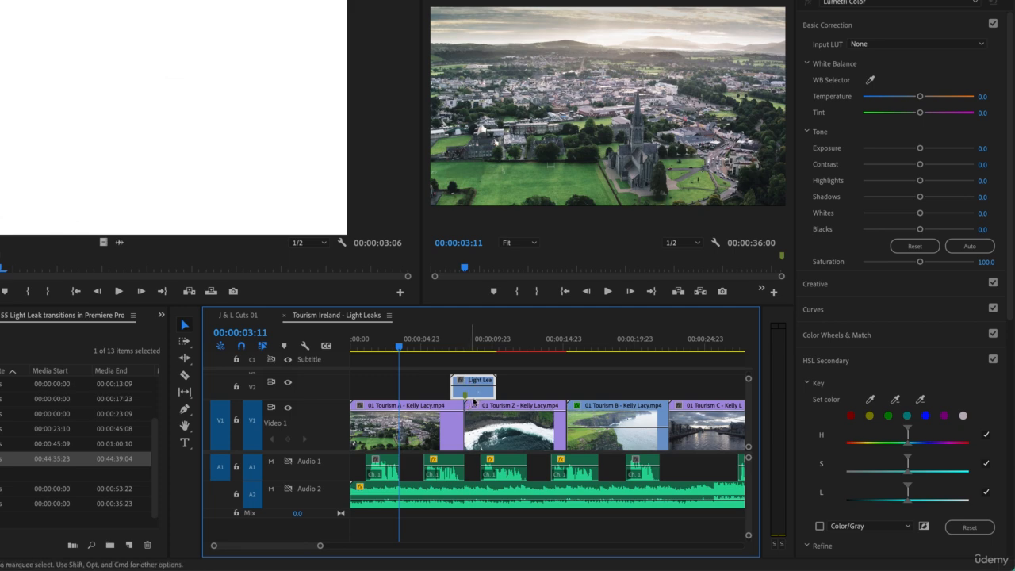
- Shift the light leak clip on V2 off the cut and nudge it frame by frame until its marker lines up with the cut again
left_click(463, 346)
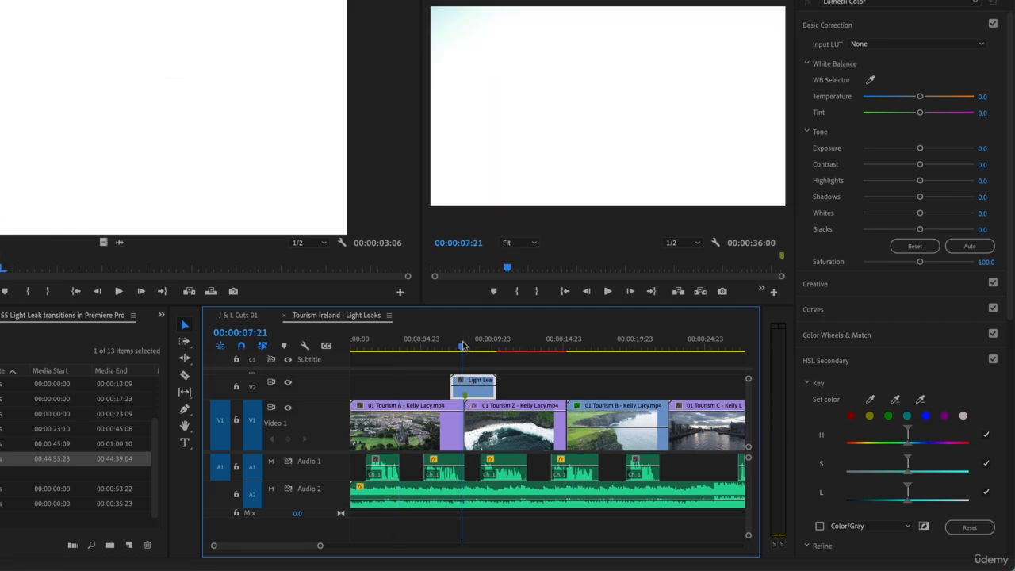
key("equal")
key("equal")
key("equal")
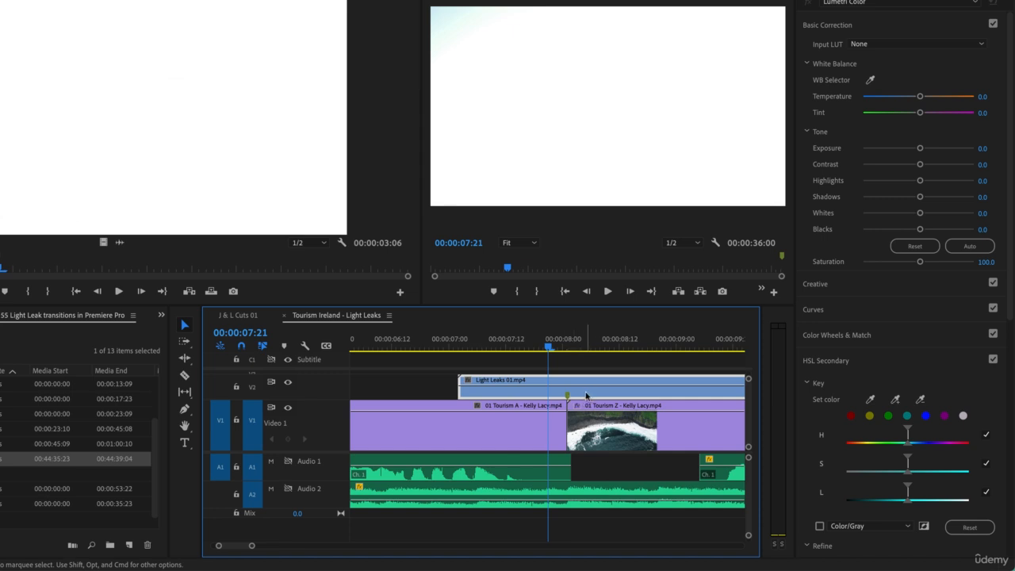
left_click_drag(587, 395, 629, 398)
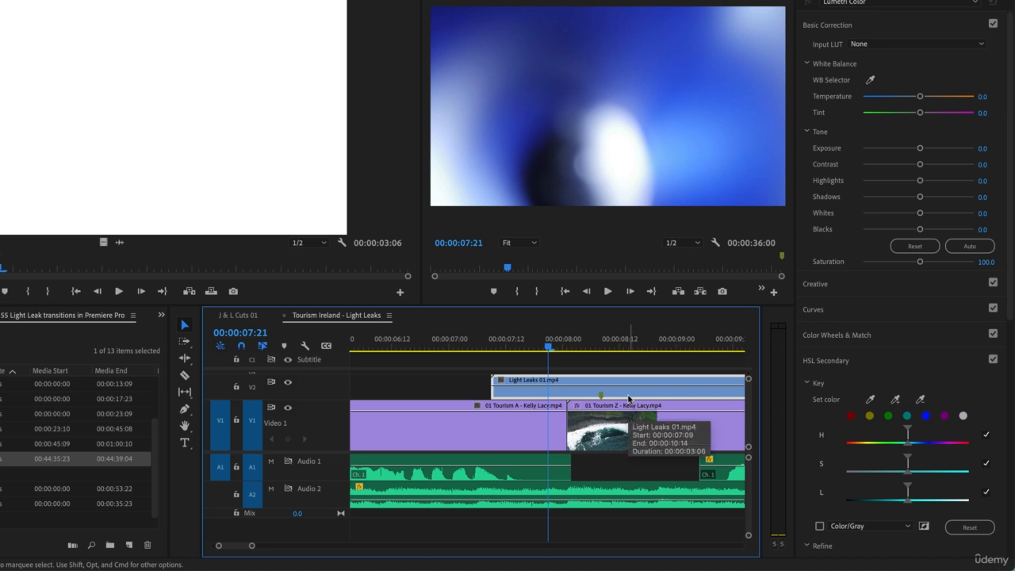
key("shift+Left")
key("Right")
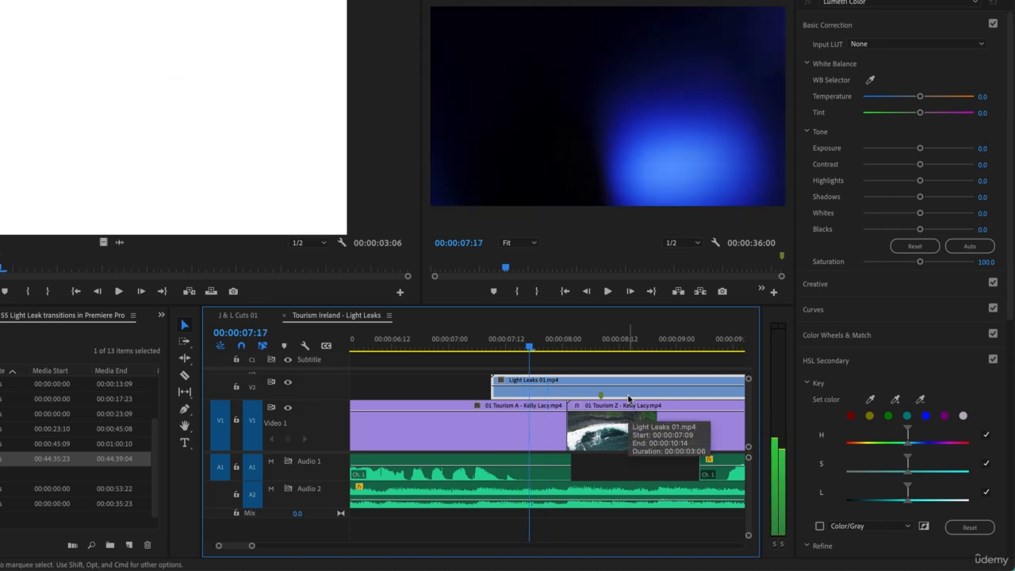
key("super+Left")
key("super+Left")
key("super+Right")
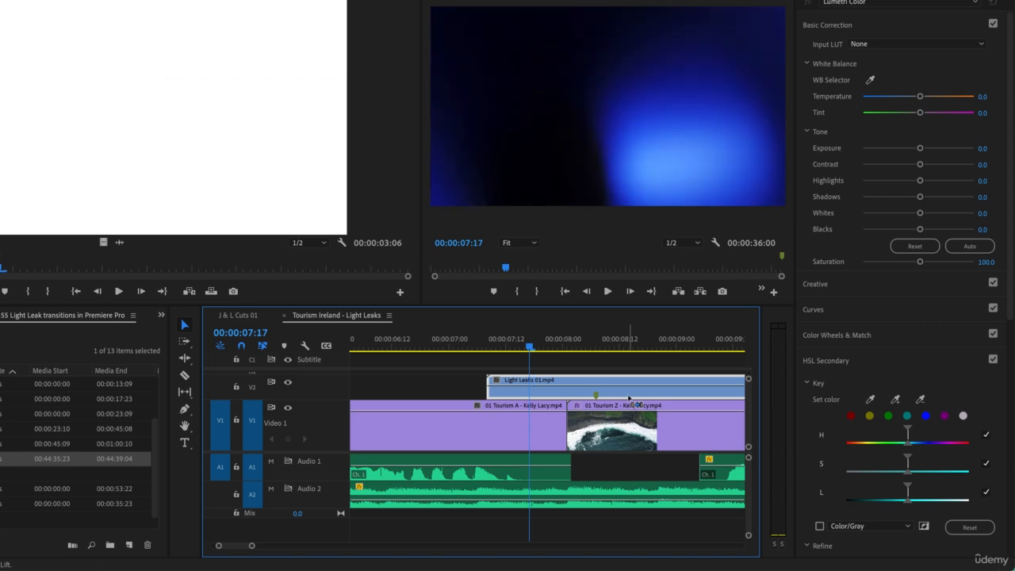
key("super+Left")
key("super+Left")
key("super+Left")
key("super+Left")
key("super+Left")
key("super+Left")
key("super+Left")
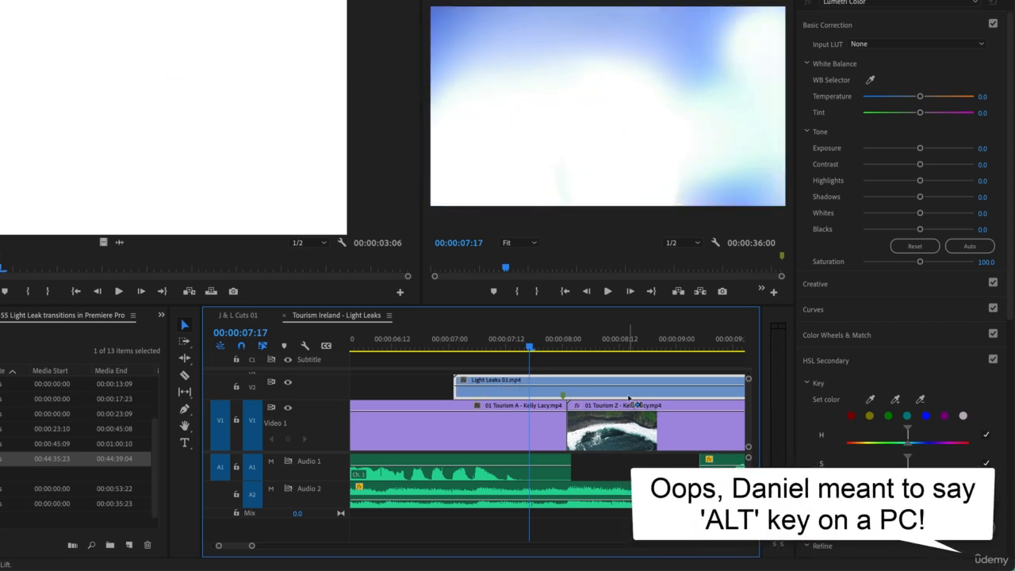
key("super+Right")
key("super+Right")
key("super+Left")
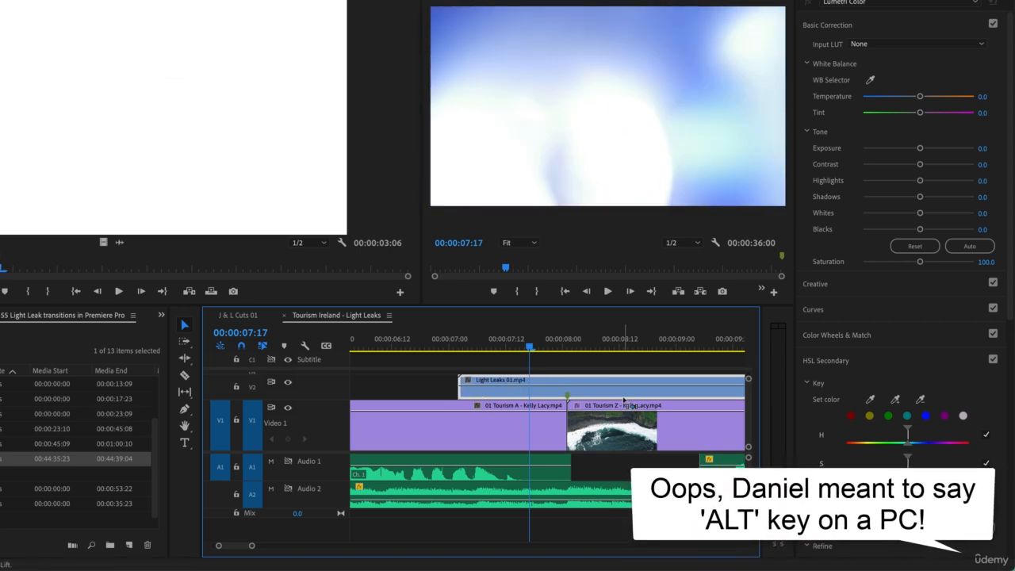
key("super+Left")
key("super+Right")
key("super+Right")
key("super+Left")
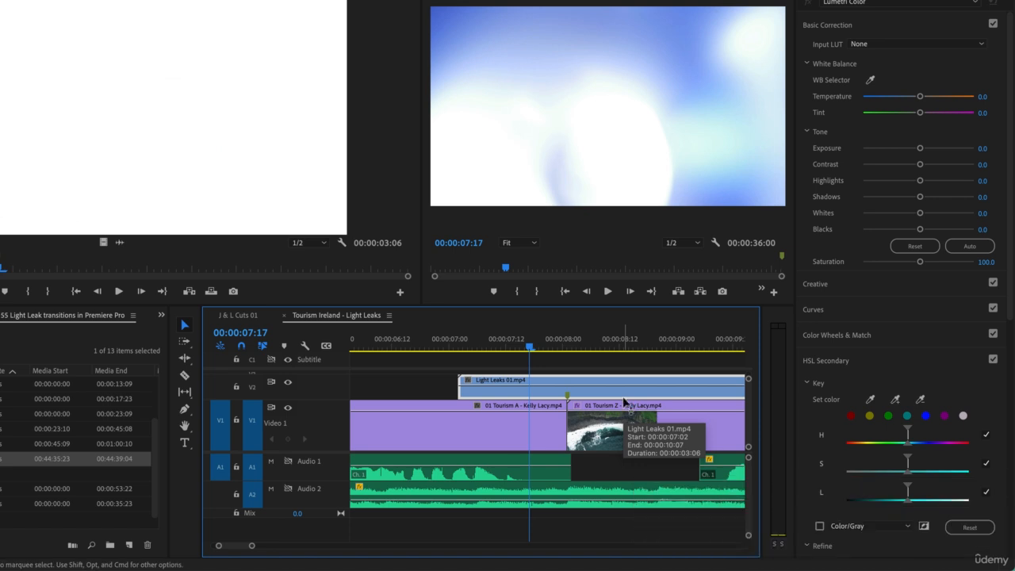
- Park the playhead at 00:00:07:13 and set the blend mode of the Light Leaks 01.mp4 clip to Screen
left_click_drag(532, 346, 567, 349)
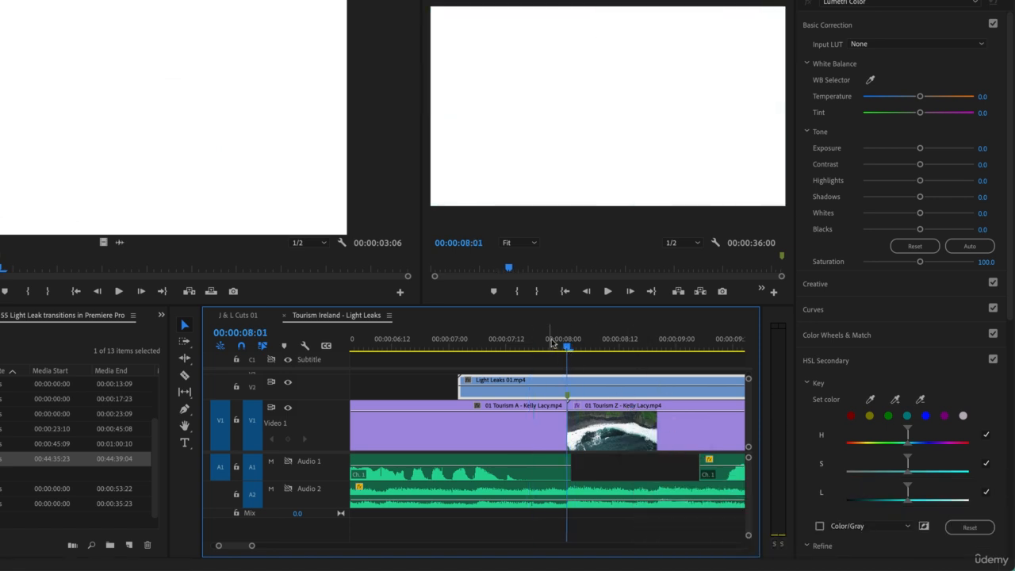
left_click_drag(553, 343, 511, 349)
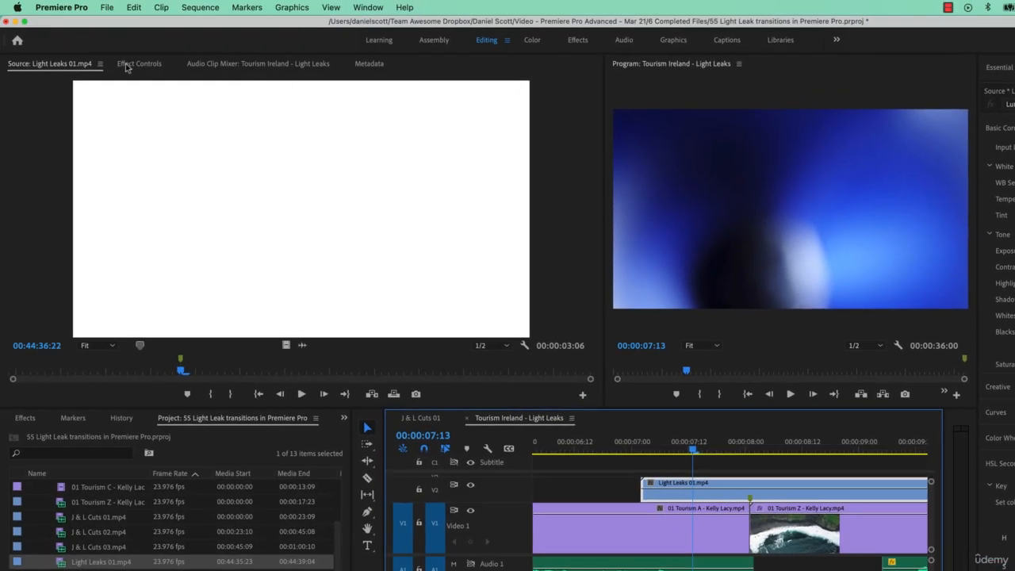
left_click(138, 65)
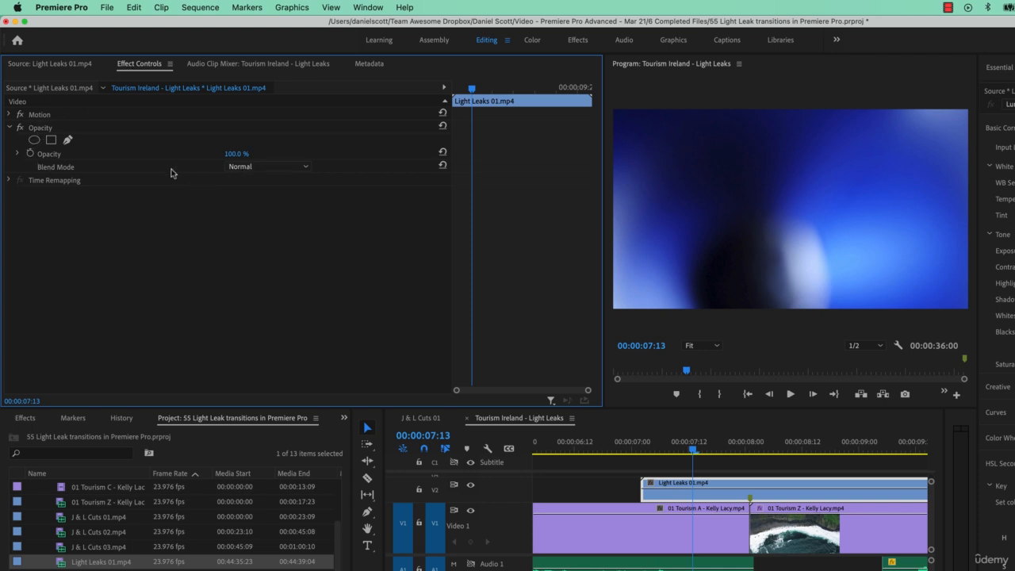
left_click(249, 167)
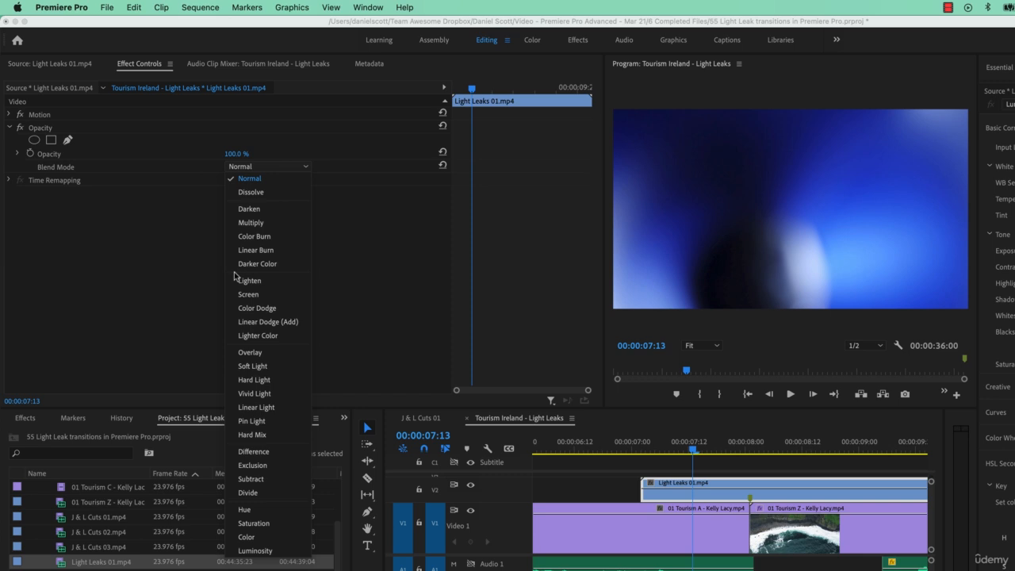
left_click(248, 294)
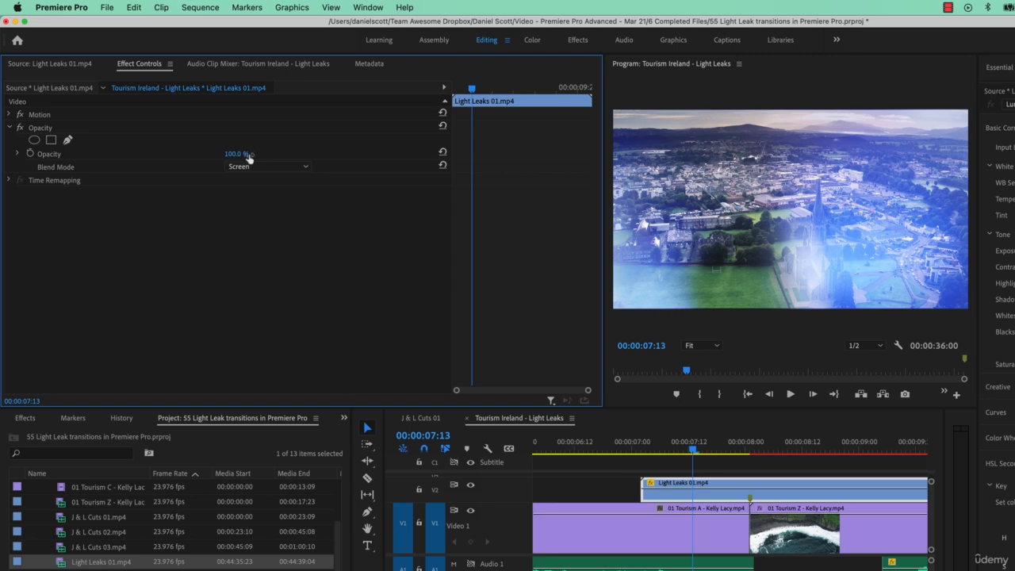
- Try the Overlay blend mode on the light leak clip and return it to Screen
left_click(257, 169)
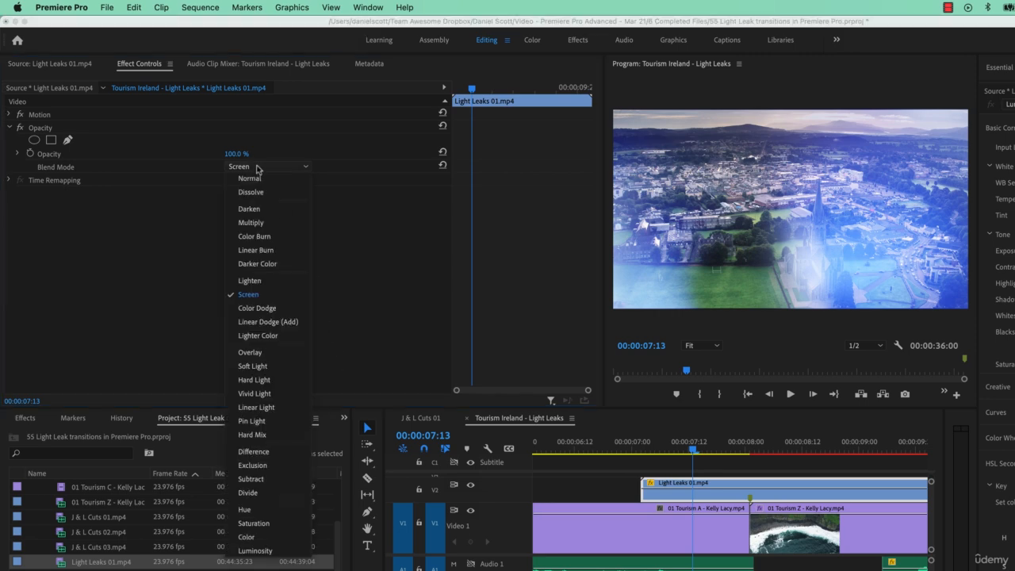
left_click(258, 353)
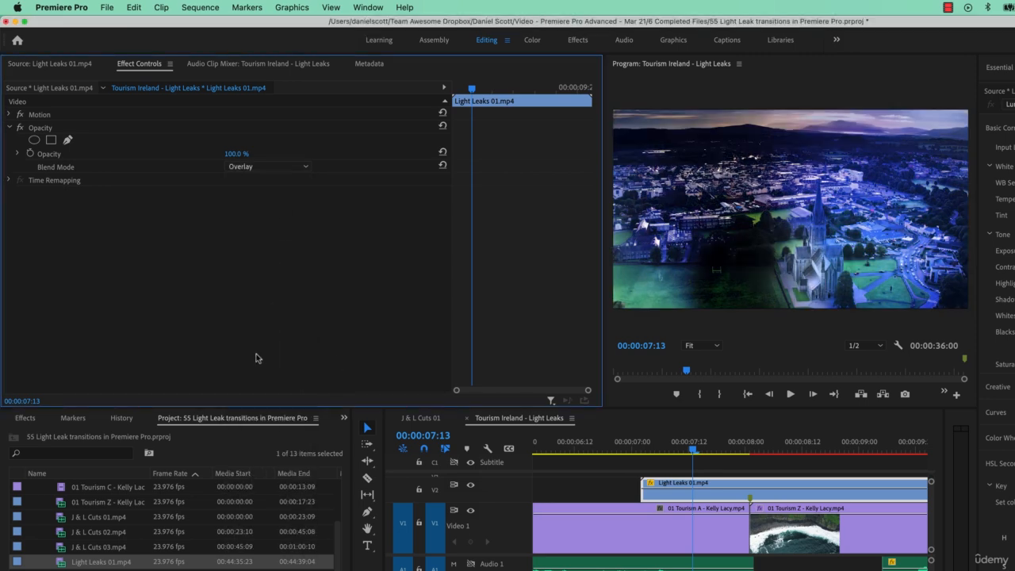
left_click(263, 167)
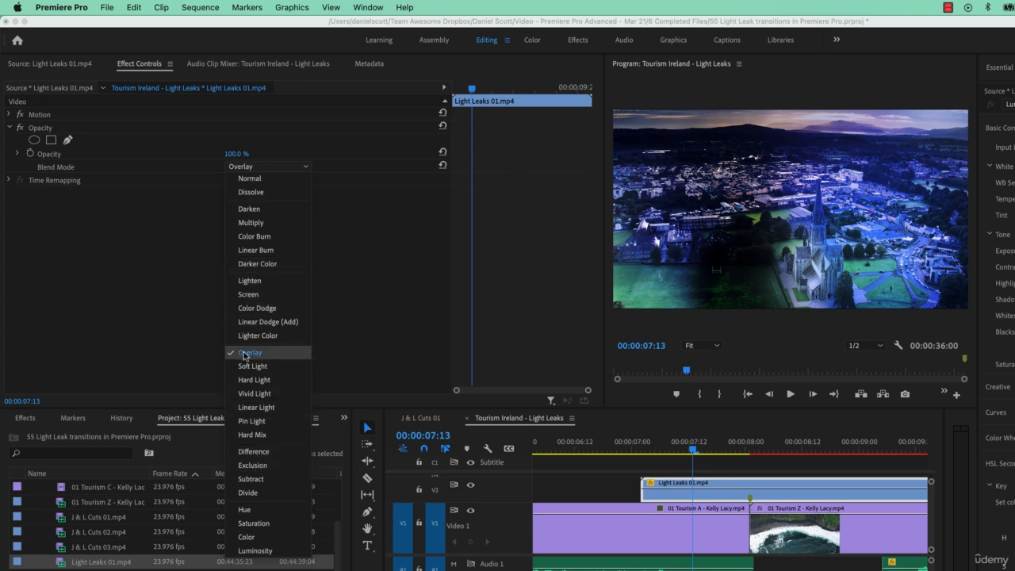
left_click(257, 296)
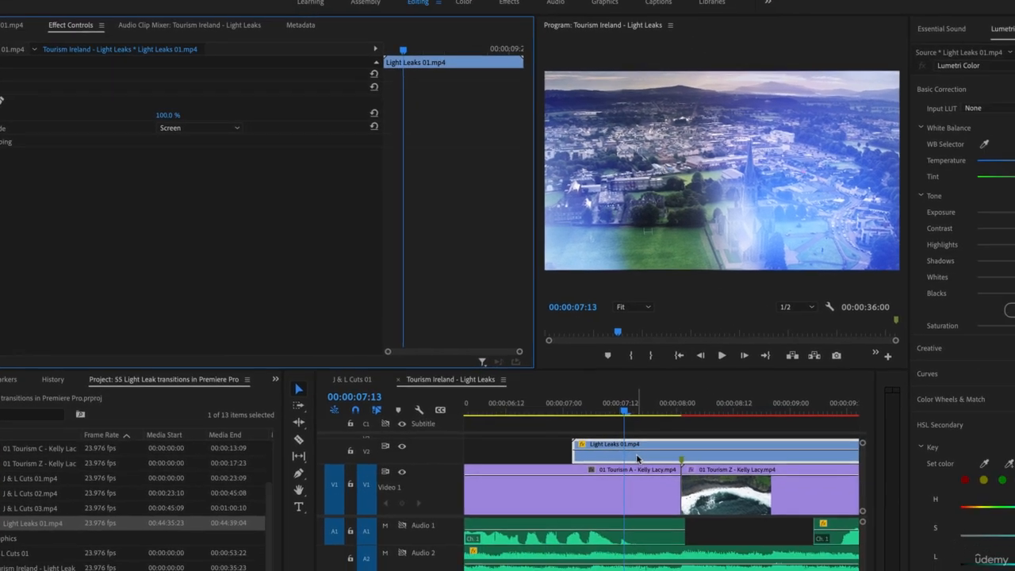
- Apply Set to Frame Size to the light leak clip and scrub across the cut to preview the transition
right_click(706, 497)
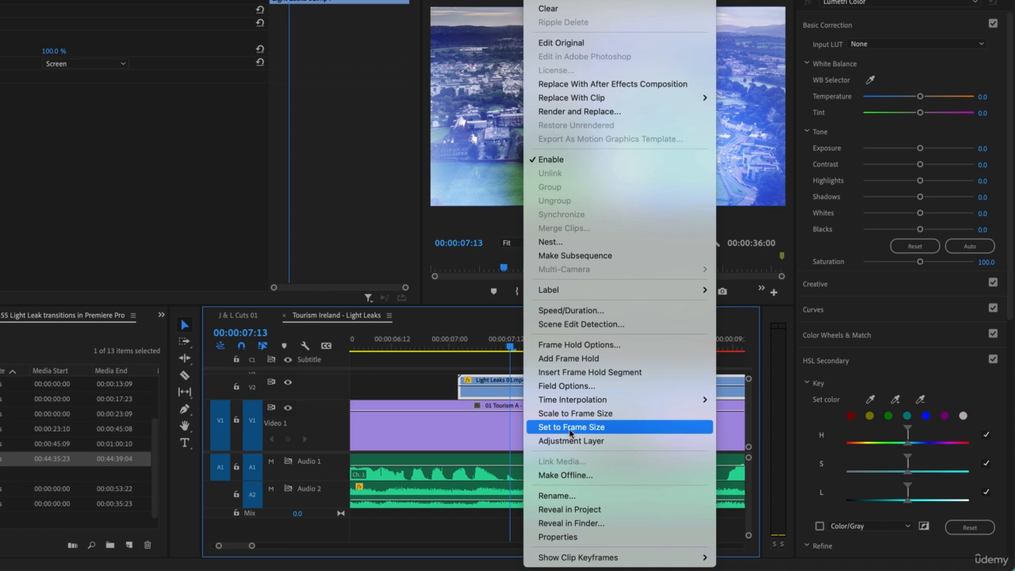
left_click(570, 427)
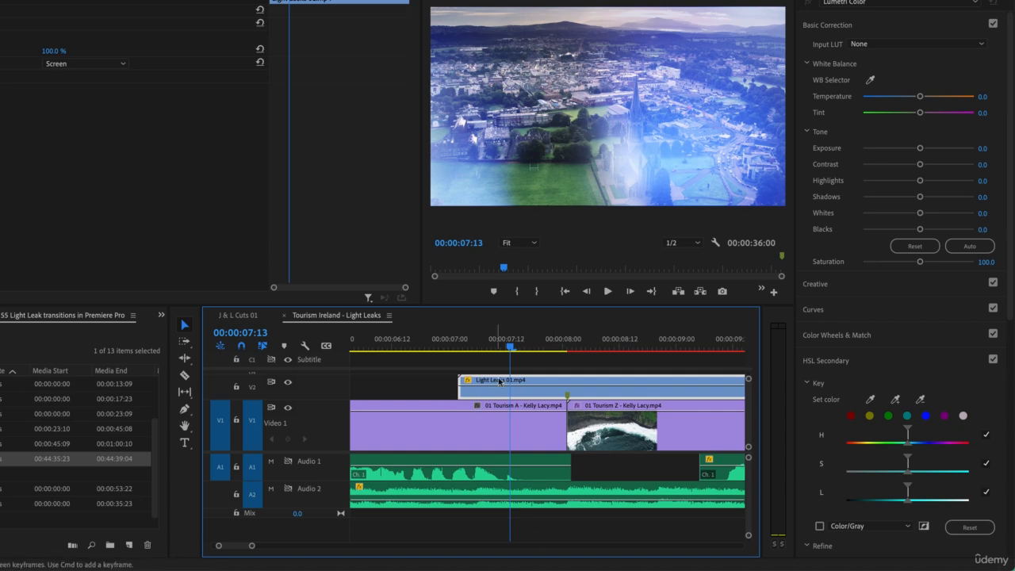
scroll(558, 406, "down", 2)
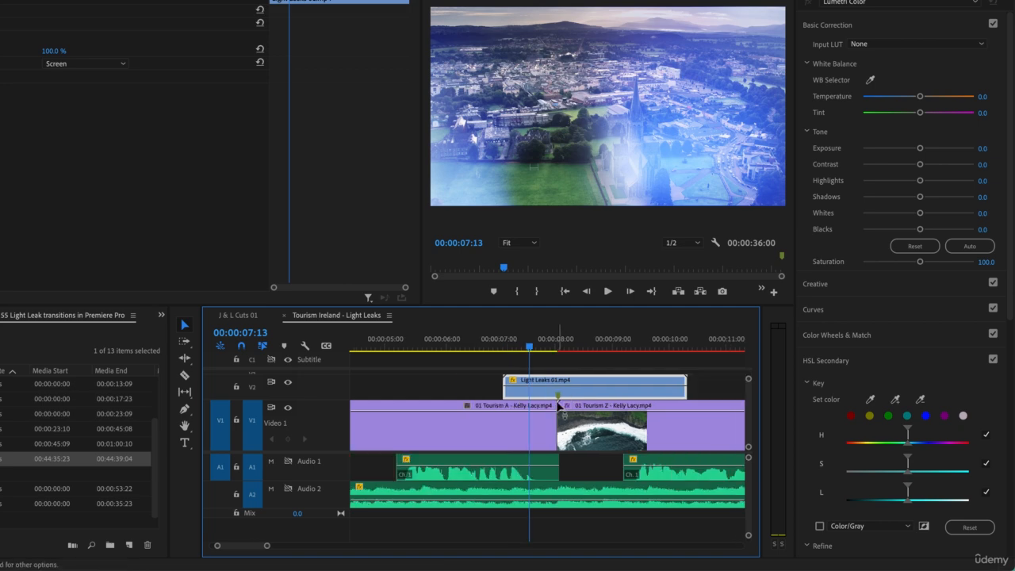
scroll(558, 406, "down", 2)
left_click_drag(573, 347, 522, 351)
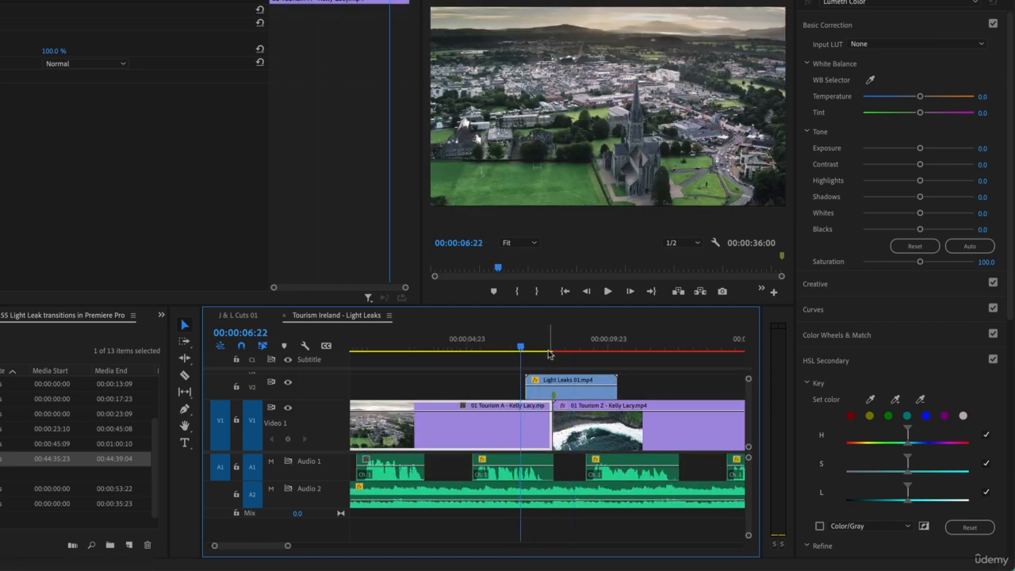
left_click_drag(548, 350, 517, 354)
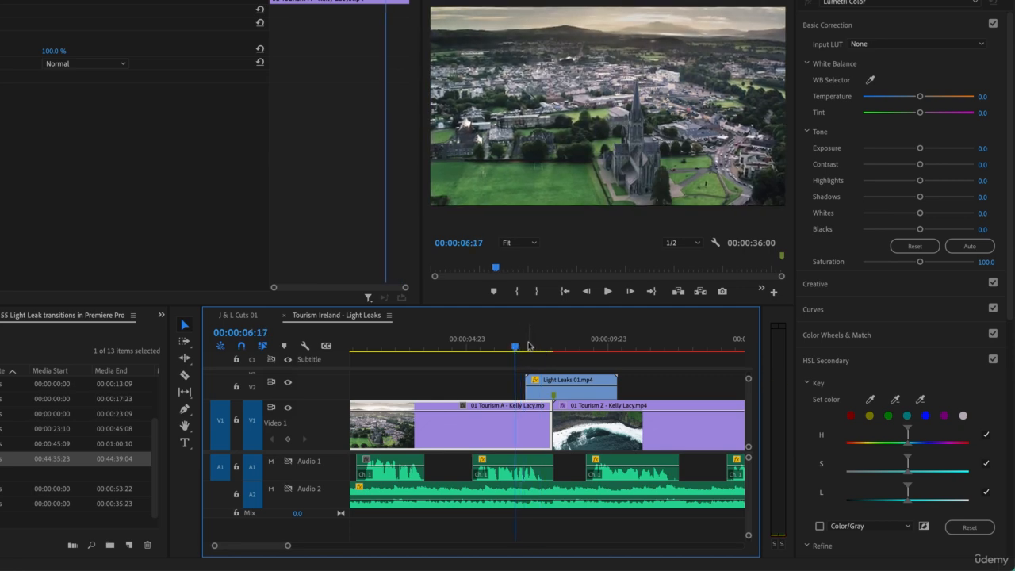
left_click_drag(530, 350, 570, 352)
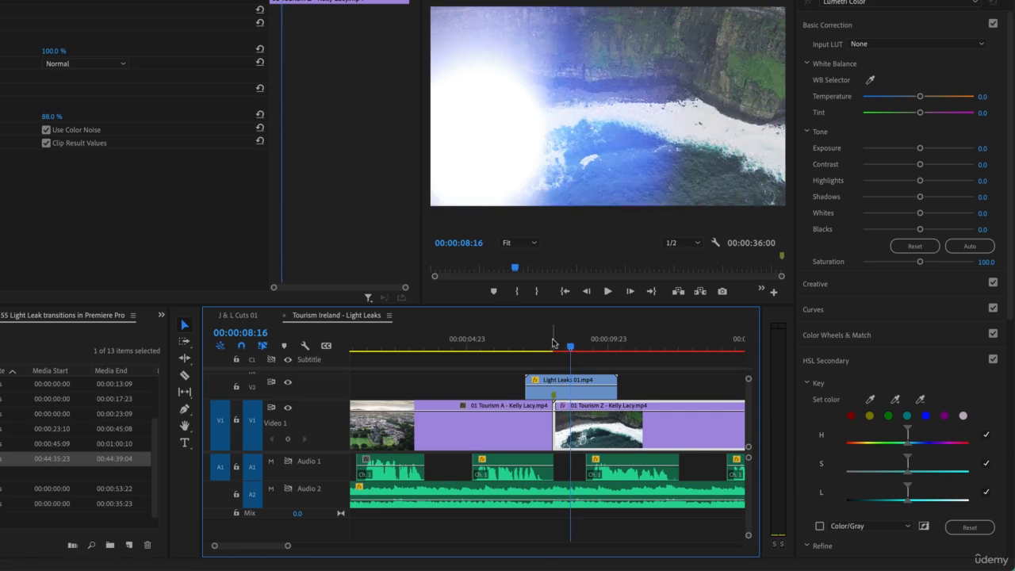
- Play around the transition and remove the Noise effect from the 01 Tourism Z clip
key("shift+k")
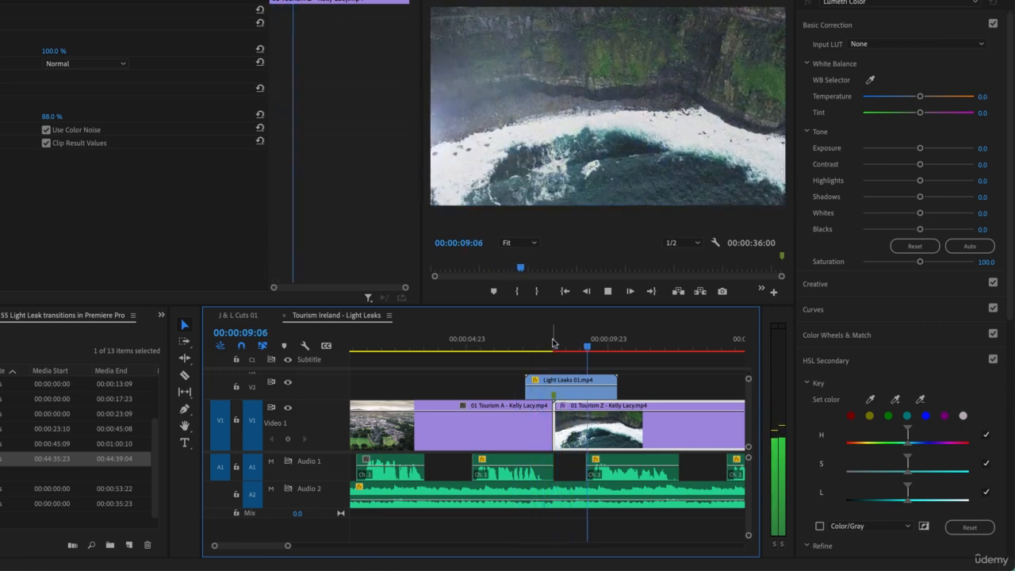
key("space")
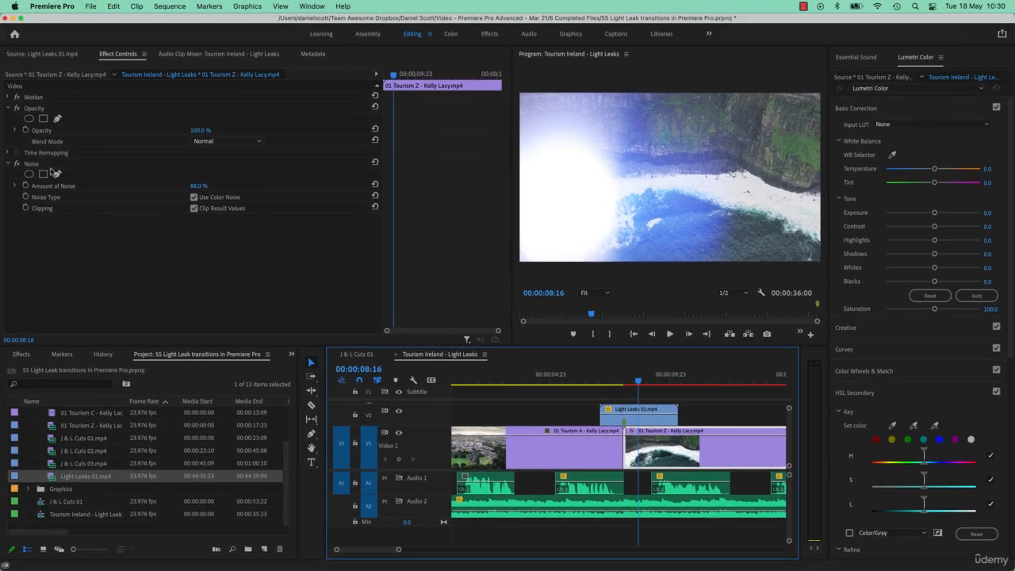
left_click(48, 167)
key("Delete")
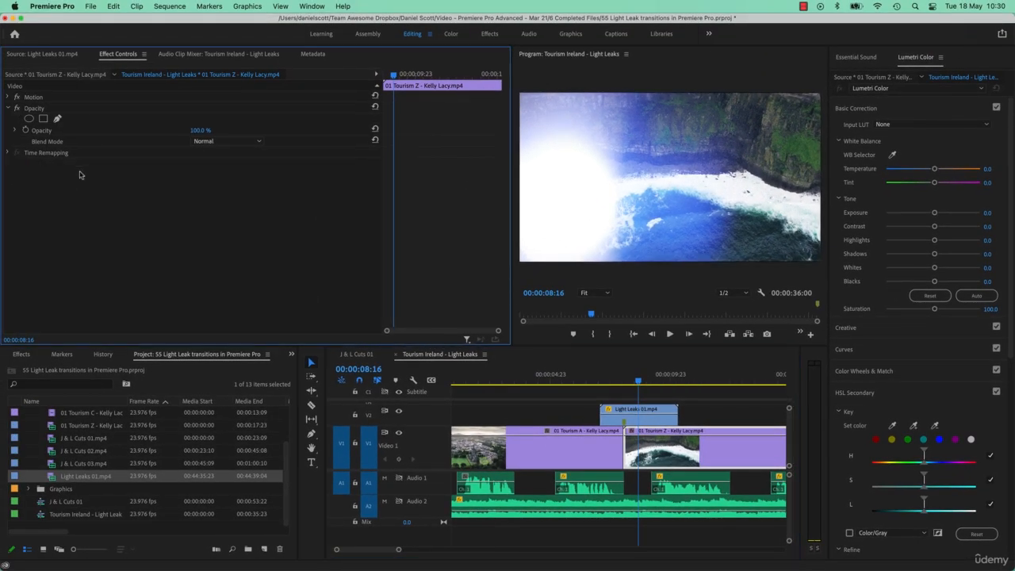
- Play around the light leak transition and park the playhead at 00:00:08:21 in the 01 Tourism Z clip
left_click(606, 379)
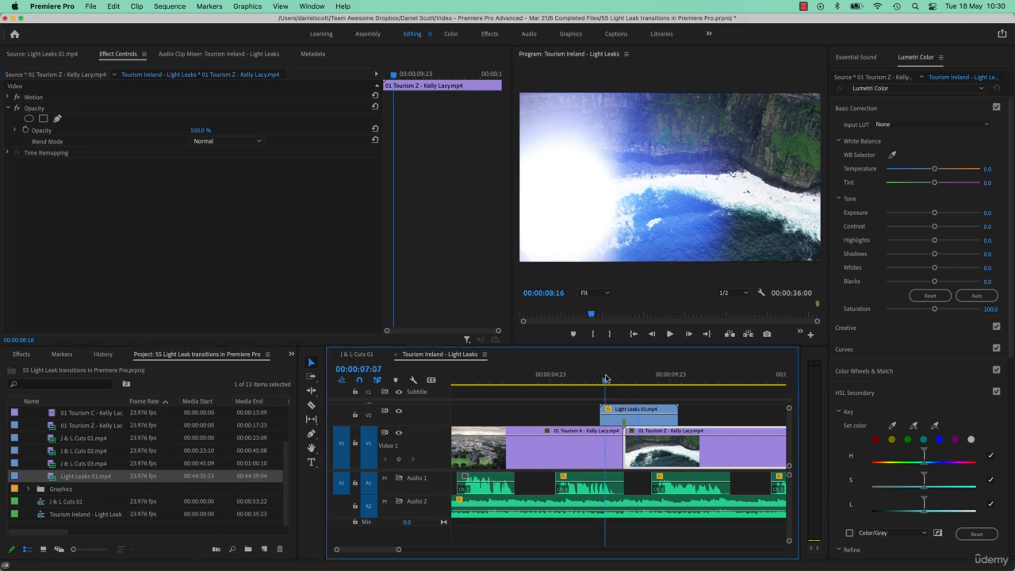
key("shift+k")
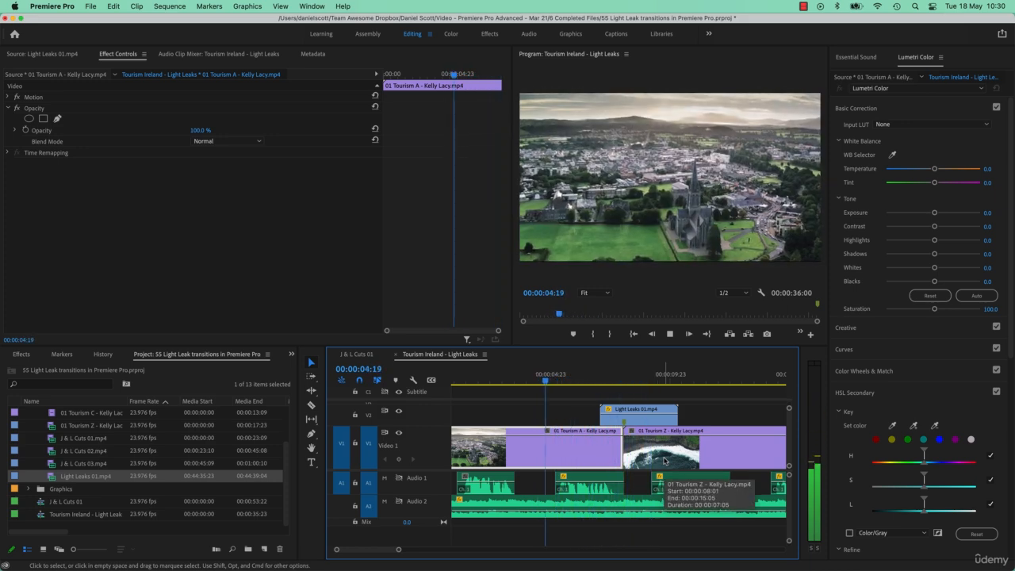
key("space")
left_click(645, 382)
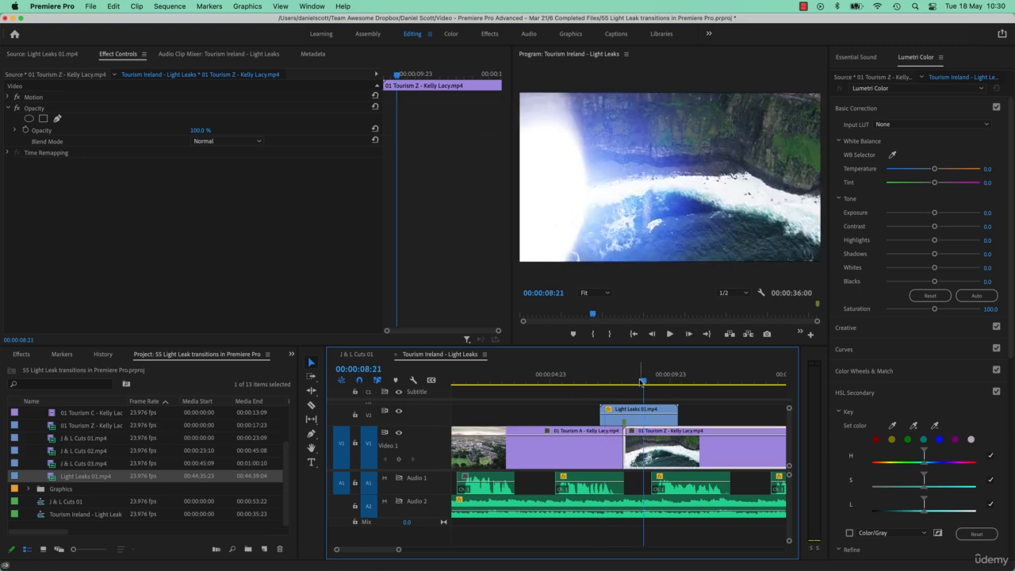
key("space")
- Widen the Program Monitor to show all its transport buttons and review the Button Editor, accepting the current layout
left_click_drag(514, 289, 394, 288)
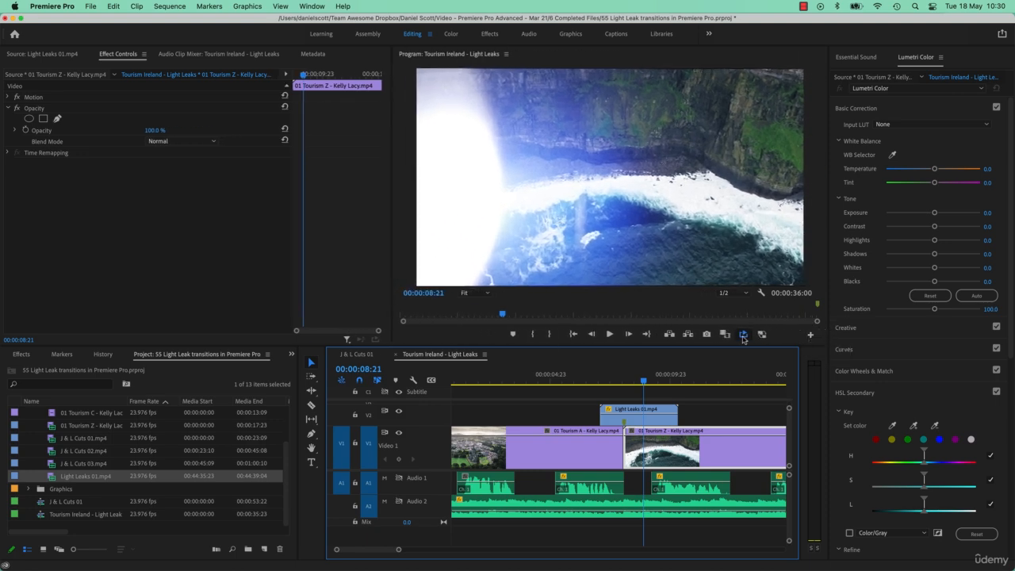
left_click(812, 336)
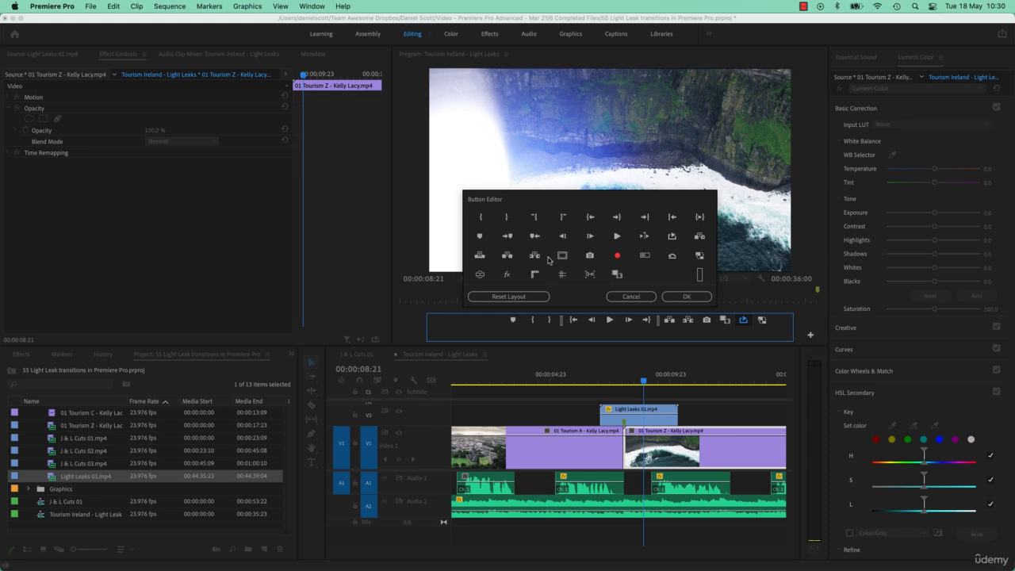
left_click(688, 296)
- Play around the cut under the light leak with looping enabled and scrub forward to 00:00:09:03
left_click(632, 381)
key("shift+k")
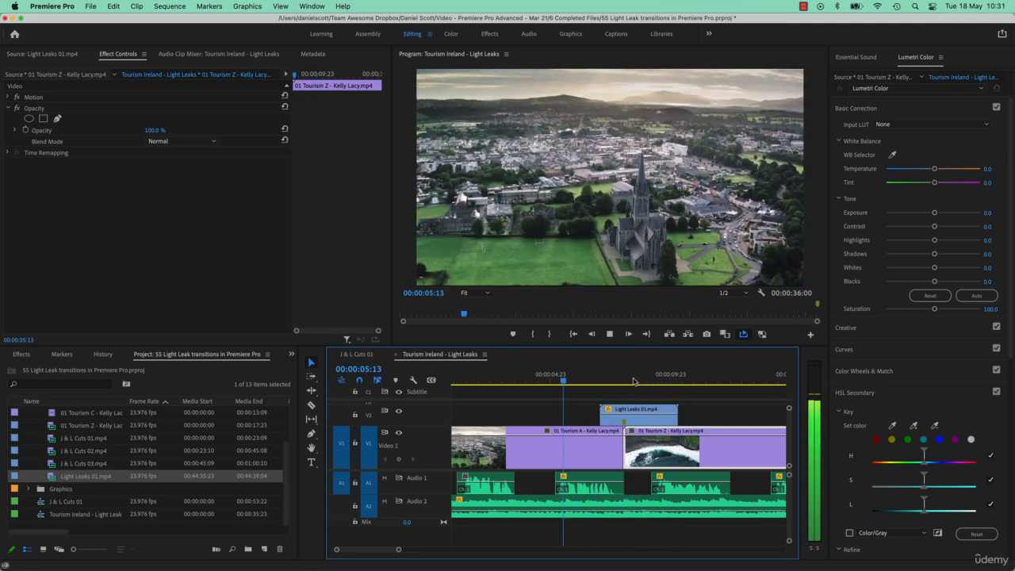
left_click(633, 382)
left_click_drag(633, 380, 650, 384)
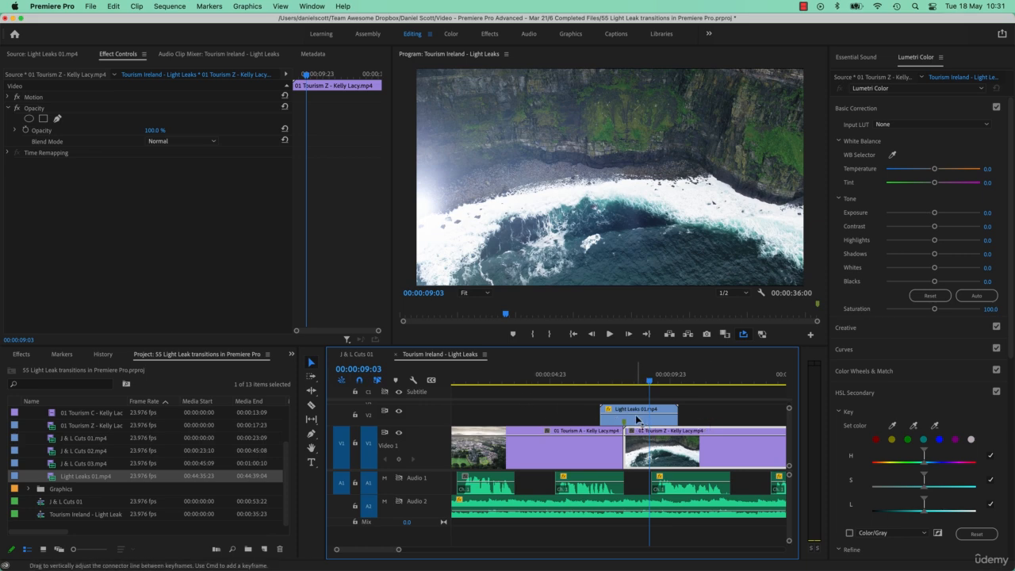
- Expand the track heights in the sequence and show the Opacity keyframe line on the Light Leaks 01.mp4 clip
key("shift+=")
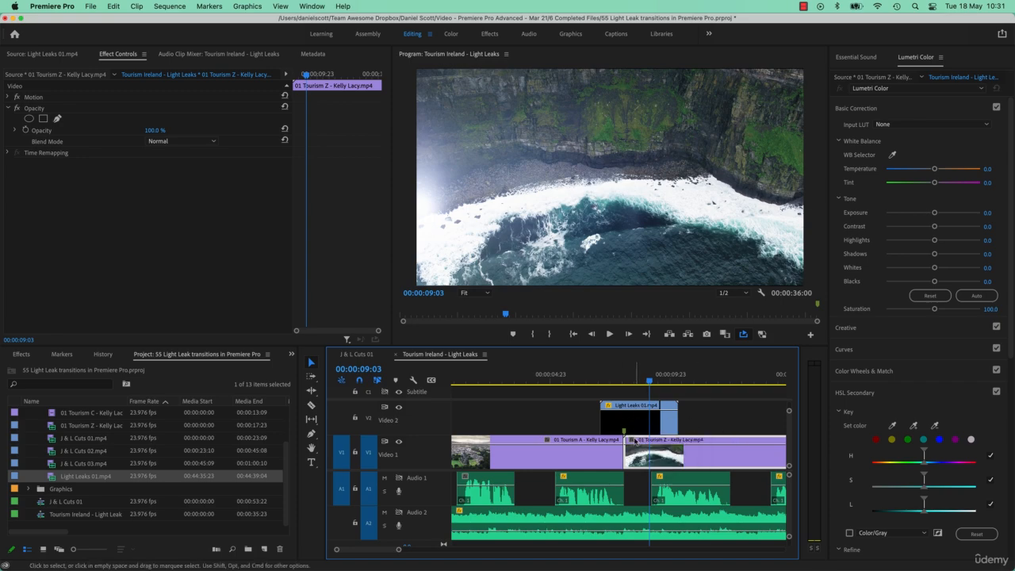
left_click(634, 412)
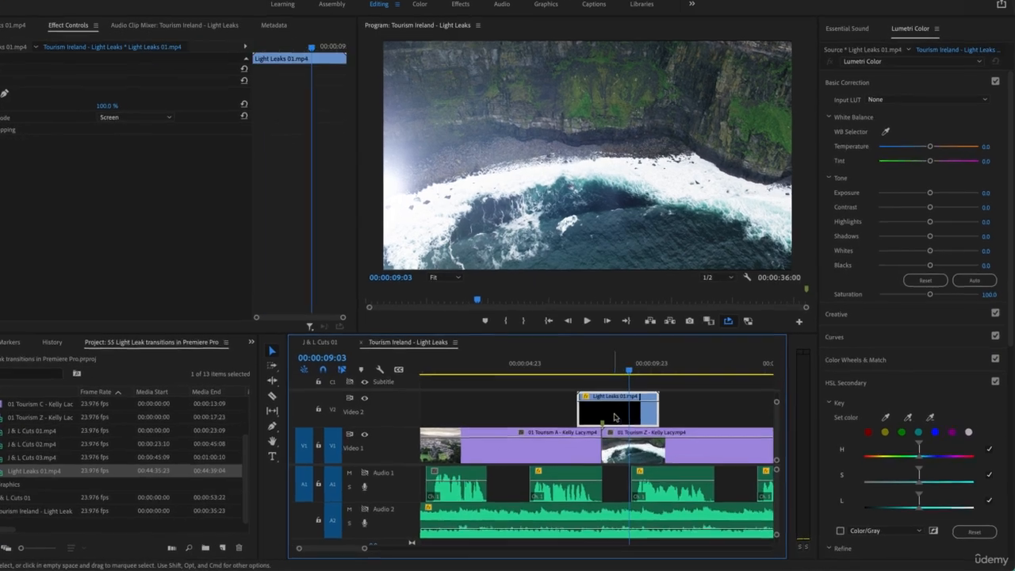
right_click(615, 418)
mouse_move(657, 565)
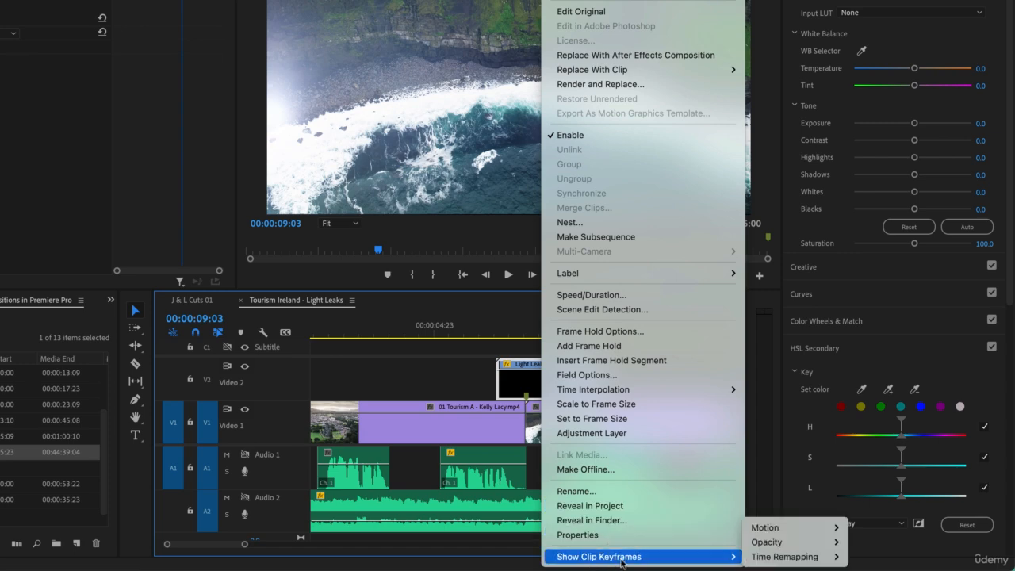
mouse_move(794, 543)
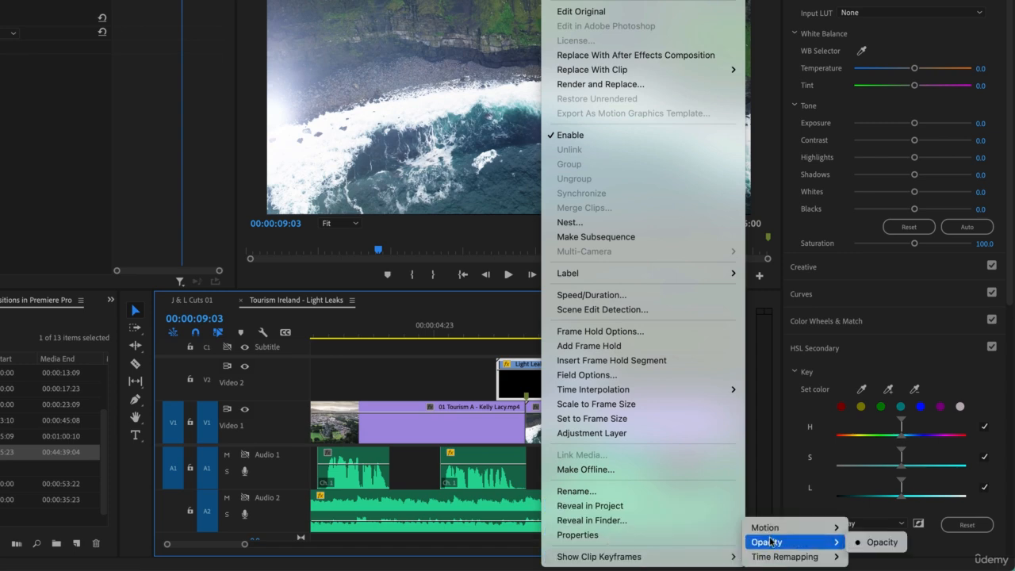
left_click(867, 547)
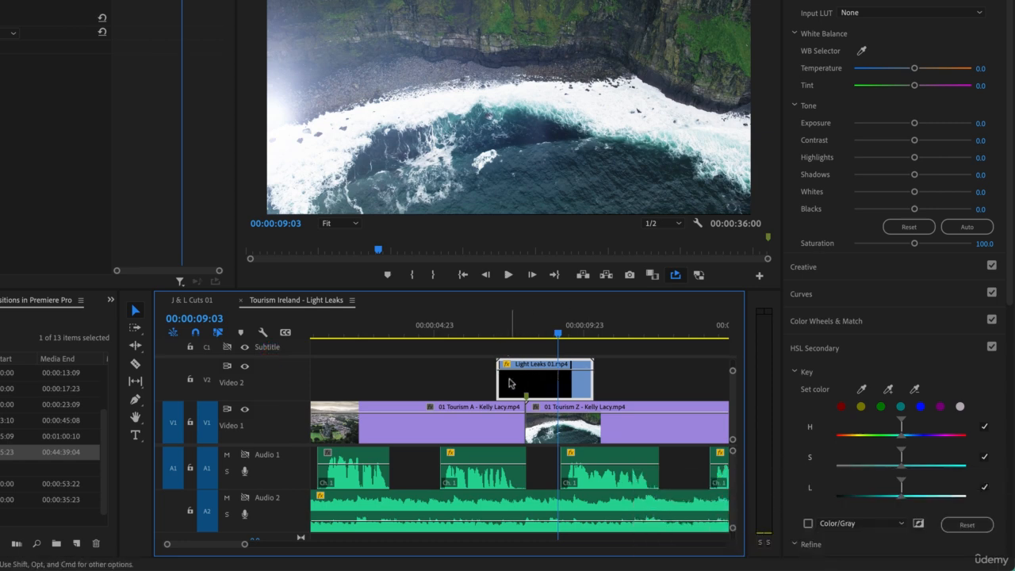
- Keyframe an opacity fade-in at the start of the light leak clip, reaching 100 at 00:00:07:15
mouse_move(520, 338)
left_mouse_down()
mouse_move(504, 341)
mouse_move(535, 339)
left_mouse_up()
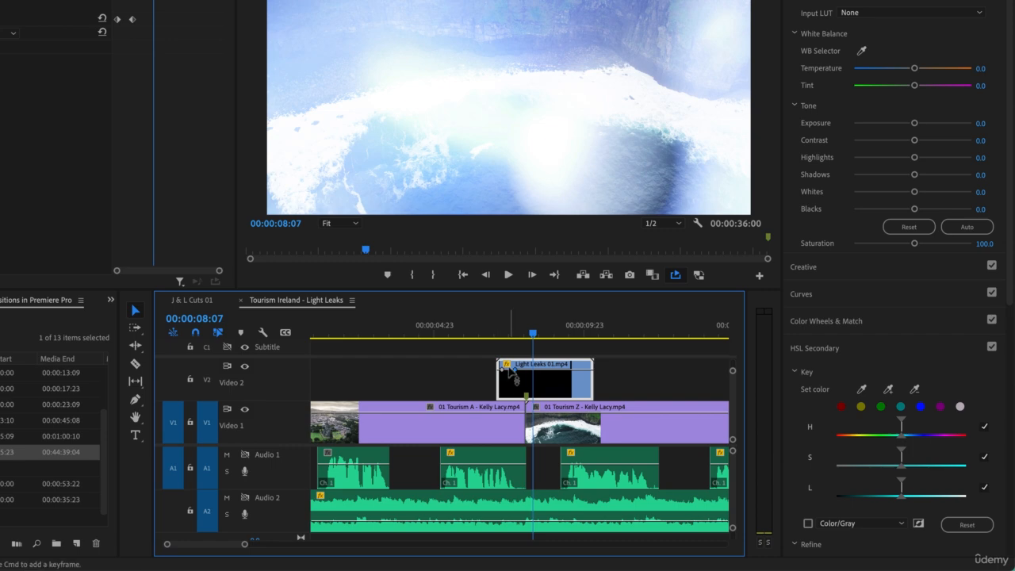
left_click_drag(502, 370, 502, 395)
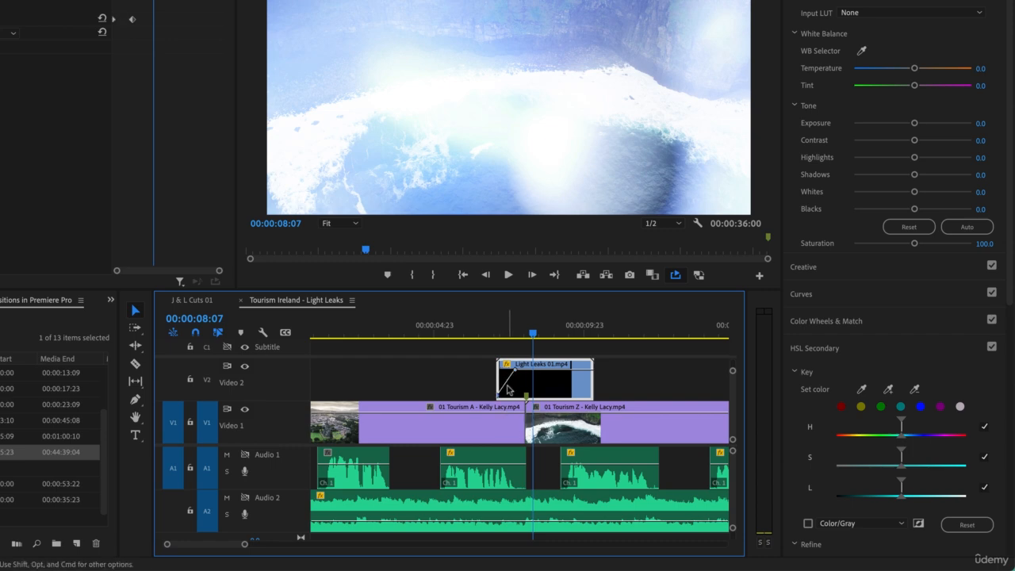
left_click(503, 332)
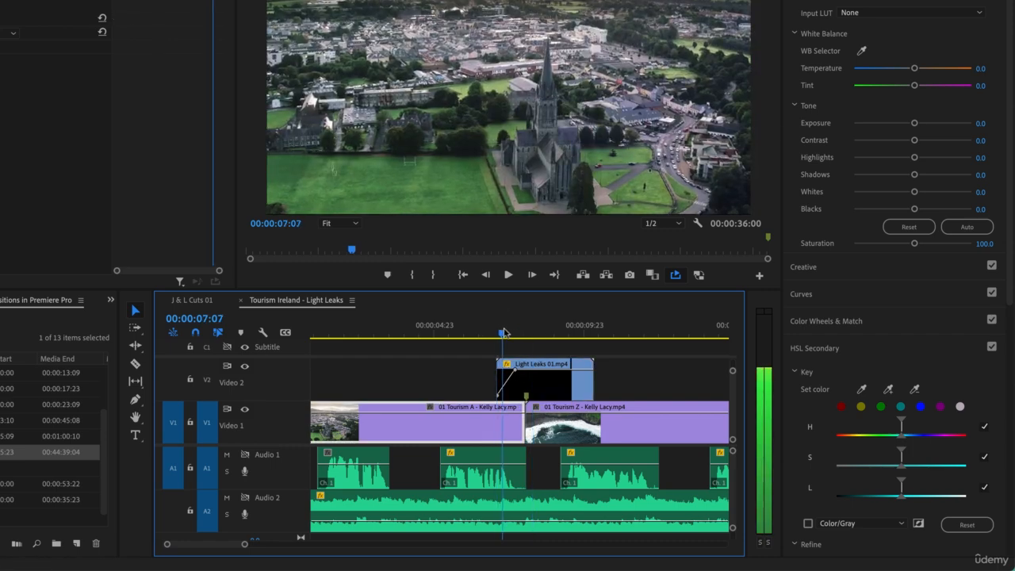
left_click_drag(503, 332, 513, 332)
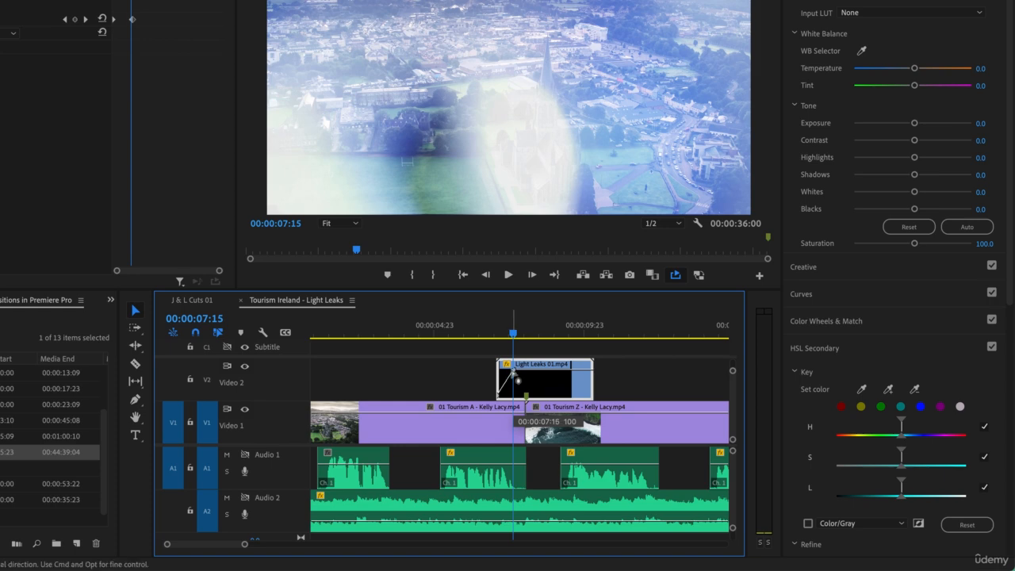
- Add two opacity keyframes for a fade-out on the light leak clip, lower the second to 0, and delete the stray extra keyframe
left_click(546, 371, "super")
left_click(564, 370, "super")
left_click_drag(564, 370, 570, 394)
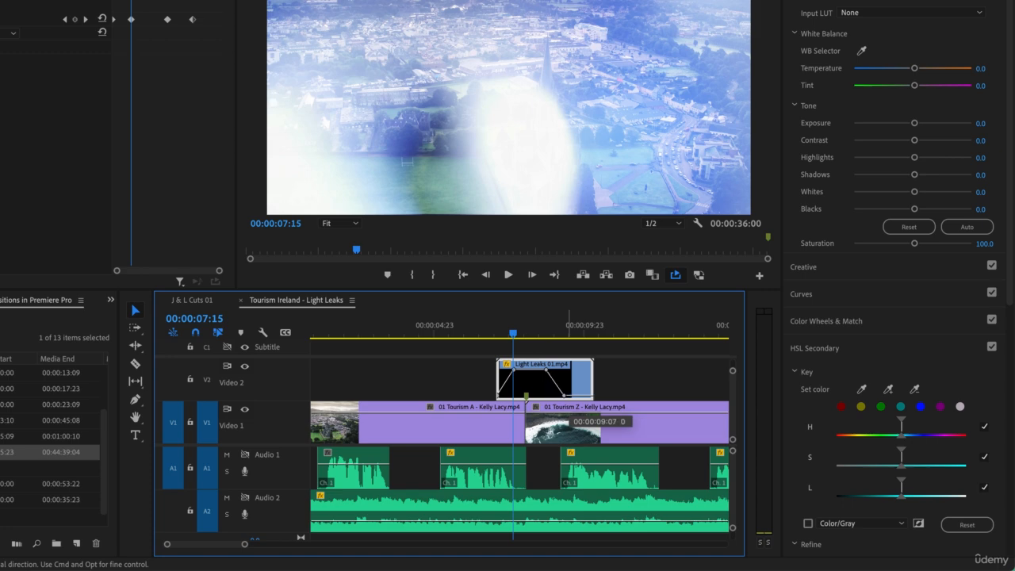
left_click_drag(569, 396, 564, 395)
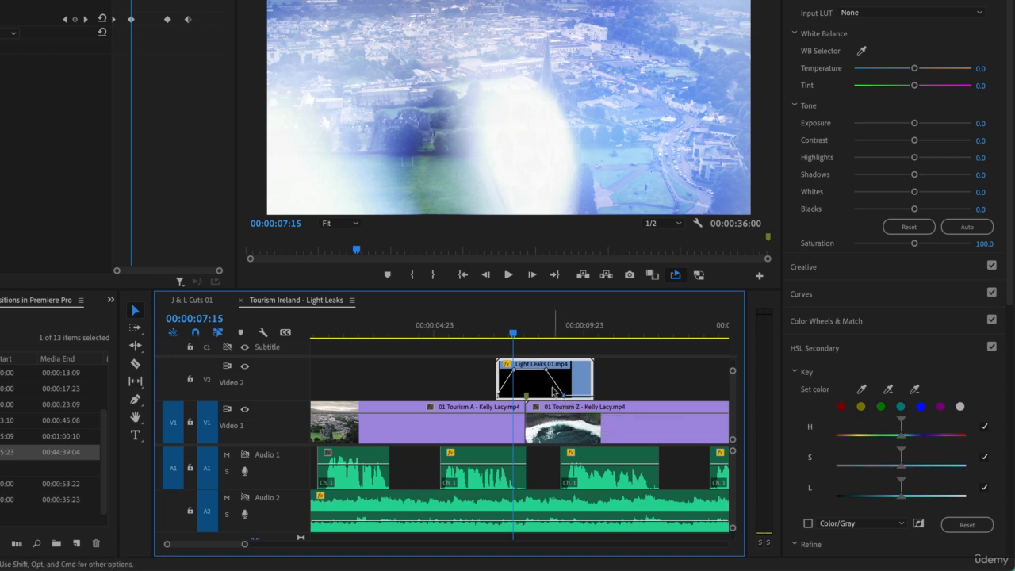
left_click(582, 395, "super")
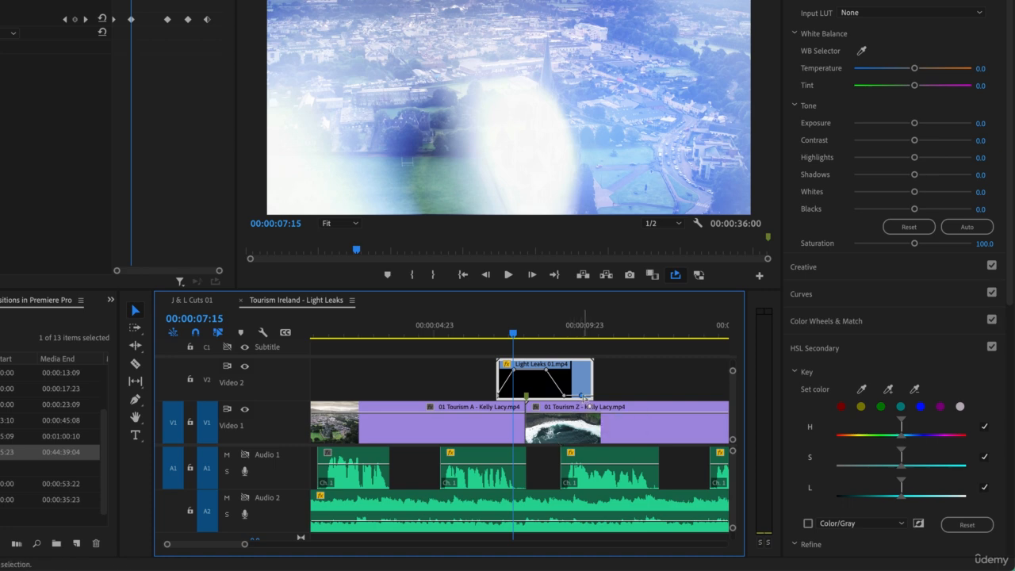
key("Delete")
- Trim the end of the light leak clip back to its last opacity keyframe and play the faded transition
left_click_drag(592, 373, 560, 379)
left_click_drag(506, 334, 491, 338)
key("space")
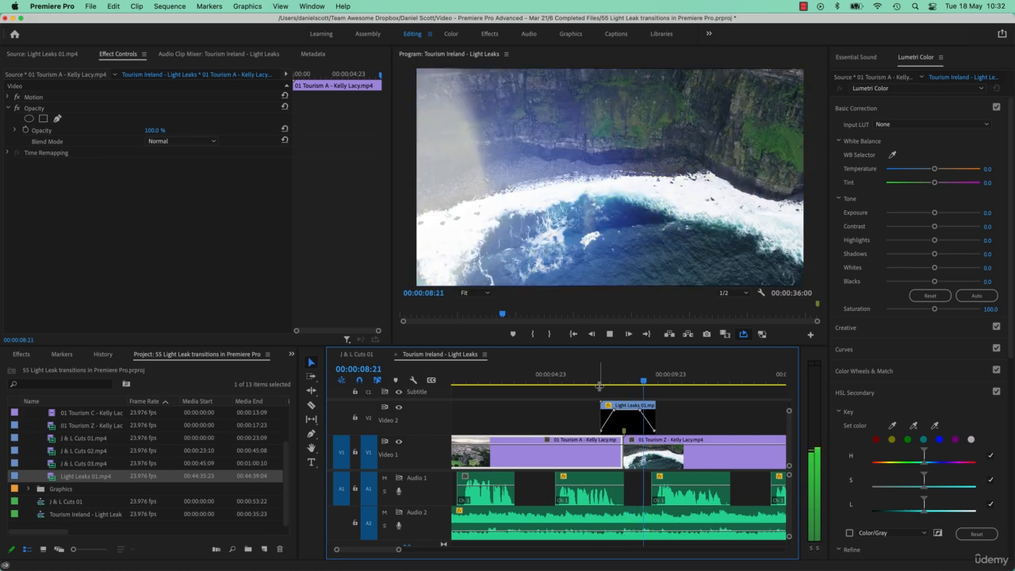
key("space")
- Shift the light leak's fade-out slightly earlier and shorten the clip's end to match
left_click(627, 417)
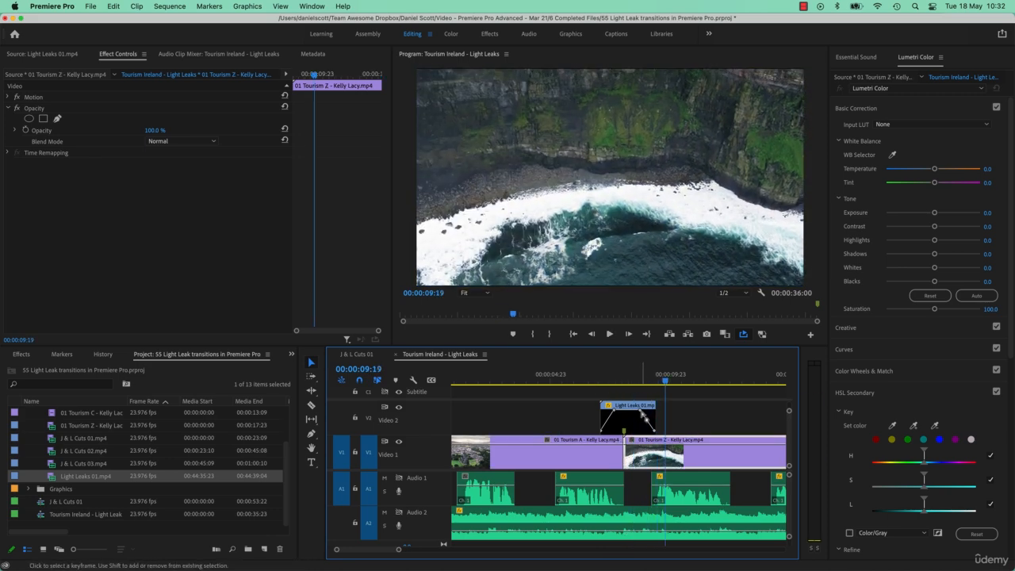
mouse_move(638, 410)
left_mouse_down()
mouse_move(653, 431)
mouse_move(651, 421)
left_mouse_up()
left_click(679, 415)
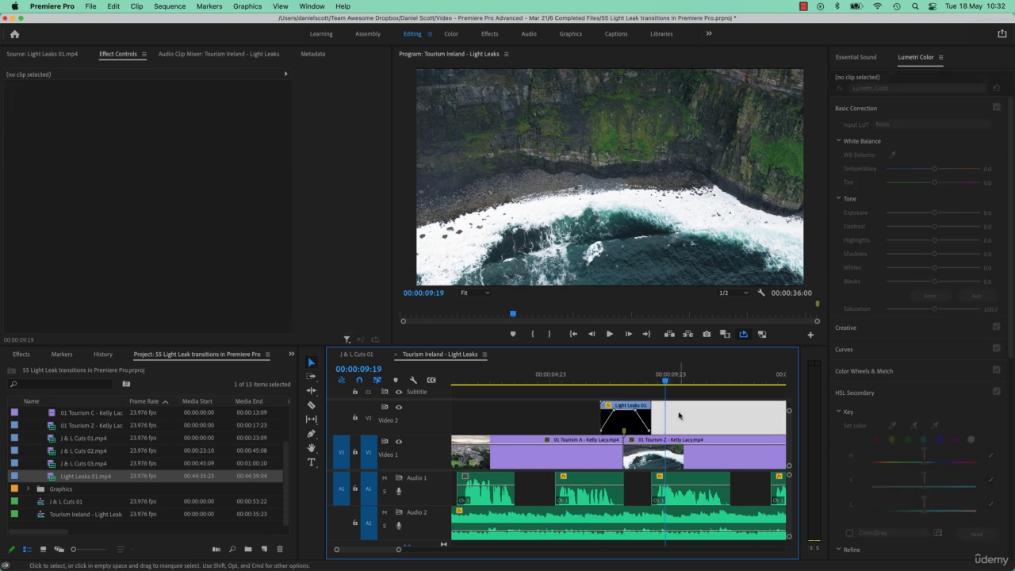
- Play around the shortened light leak transition and park the playhead at 00:00:08:08
mouse_move(633, 385)
left_mouse_down()
mouse_move(607, 384)
mouse_move(623, 384)
left_mouse_up()
key("shift+k")
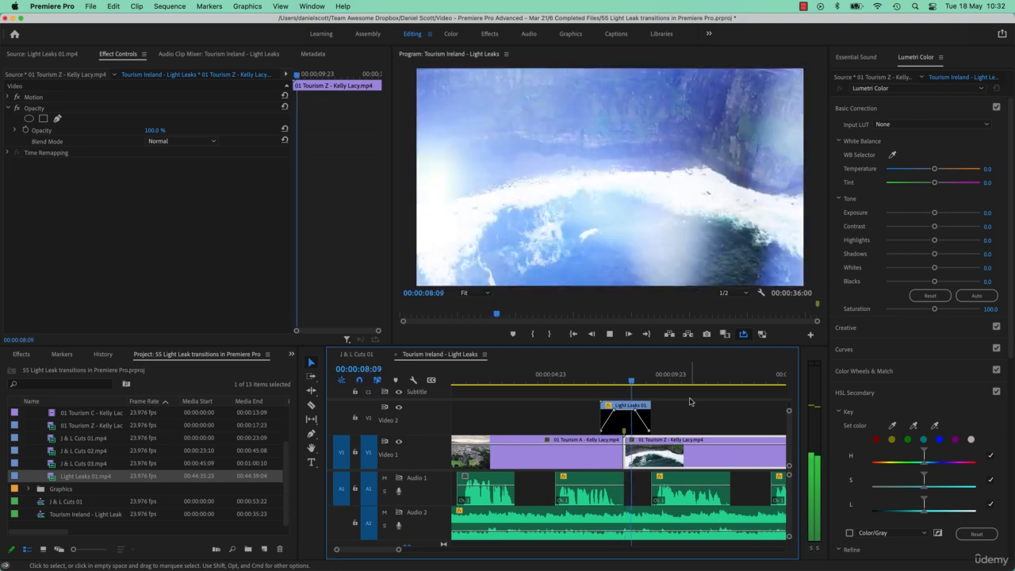
key("space")
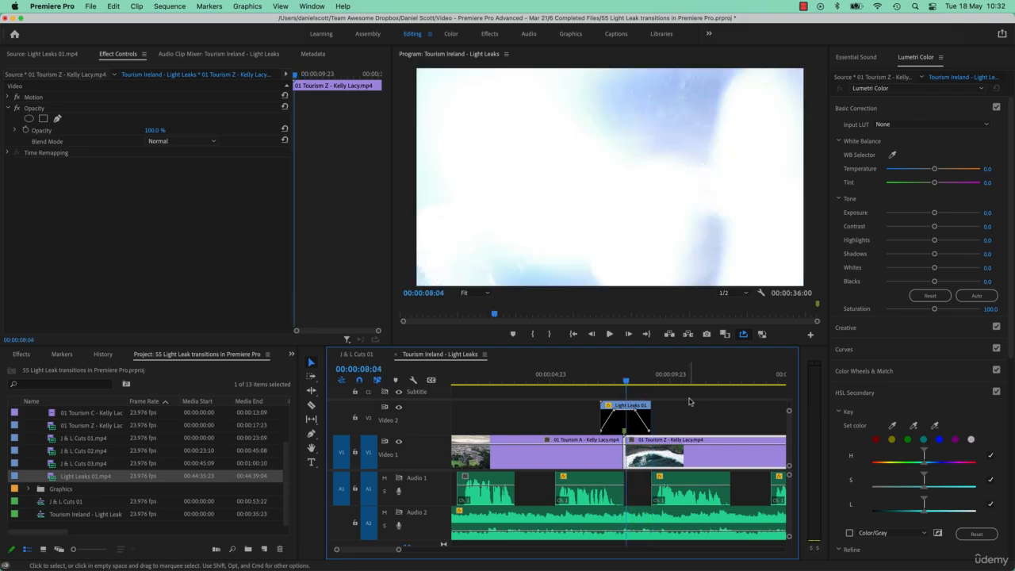
mouse_move(627, 381)
left_mouse_down()
mouse_move(605, 381)
mouse_move(632, 385)
left_mouse_up()
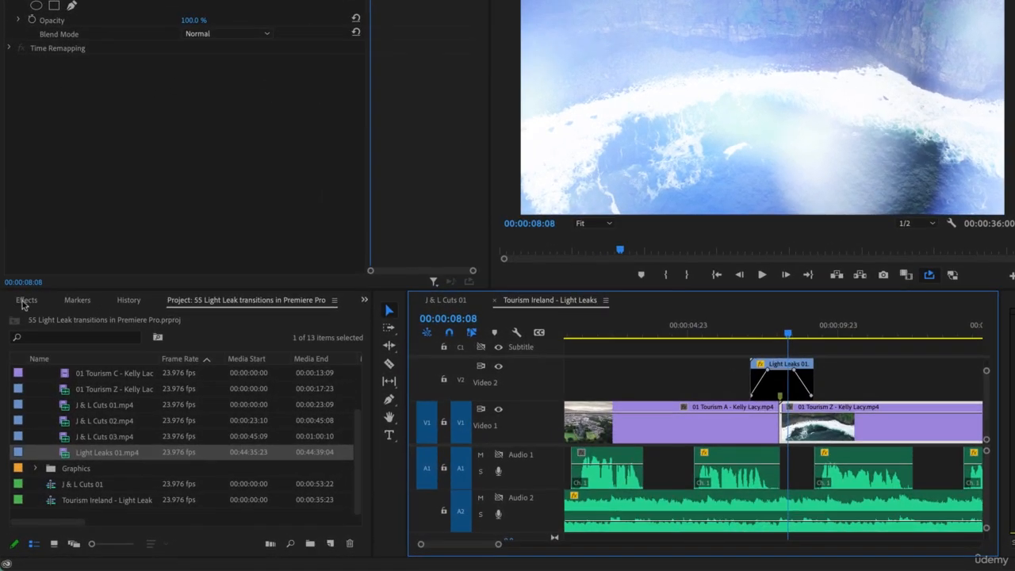
- Search the effects for "tint" and apply the Tint effect to the Light Leaks 01.mp4 clip
left_click(26, 301)
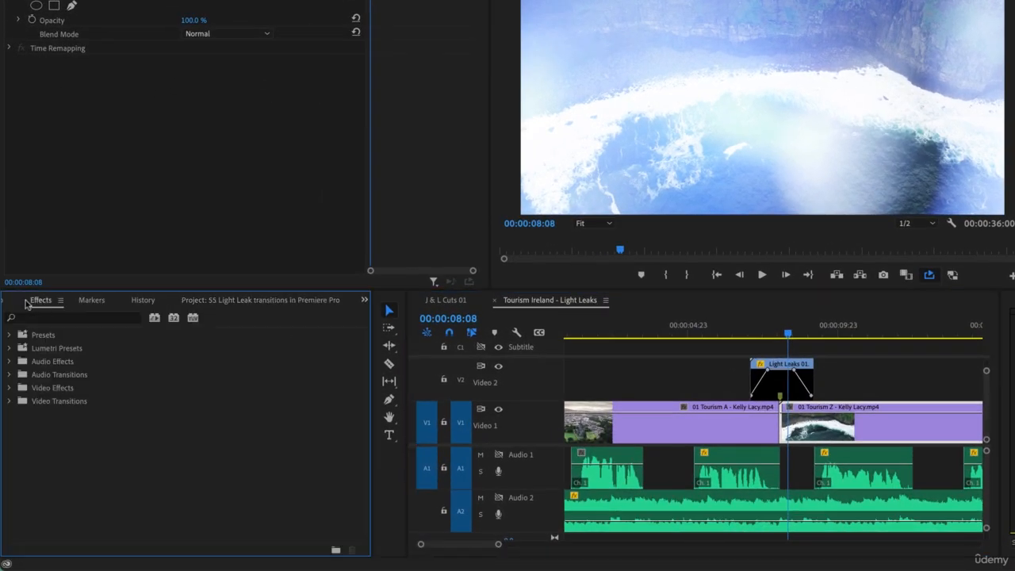
left_click(105, 318)
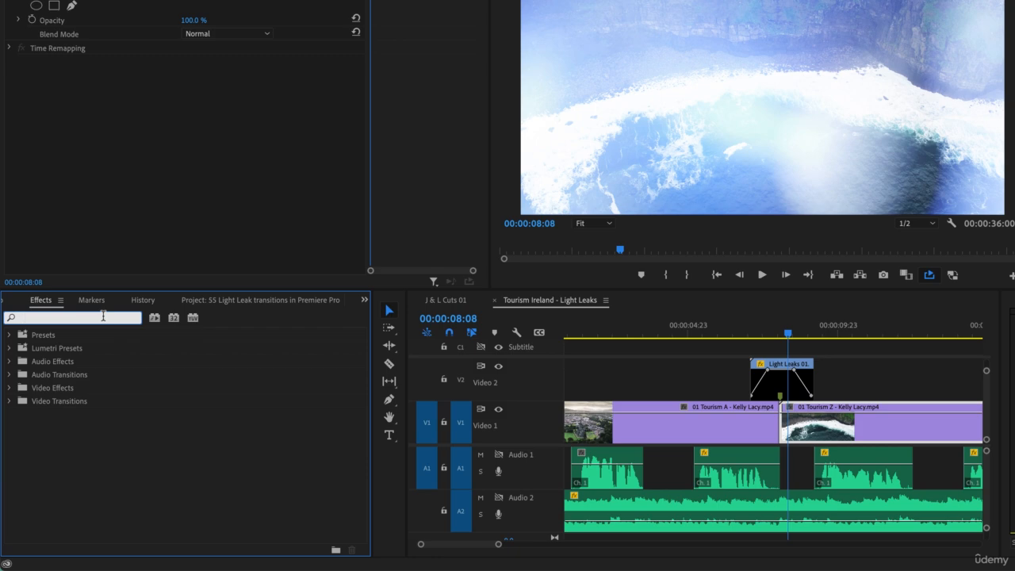
type("tint")
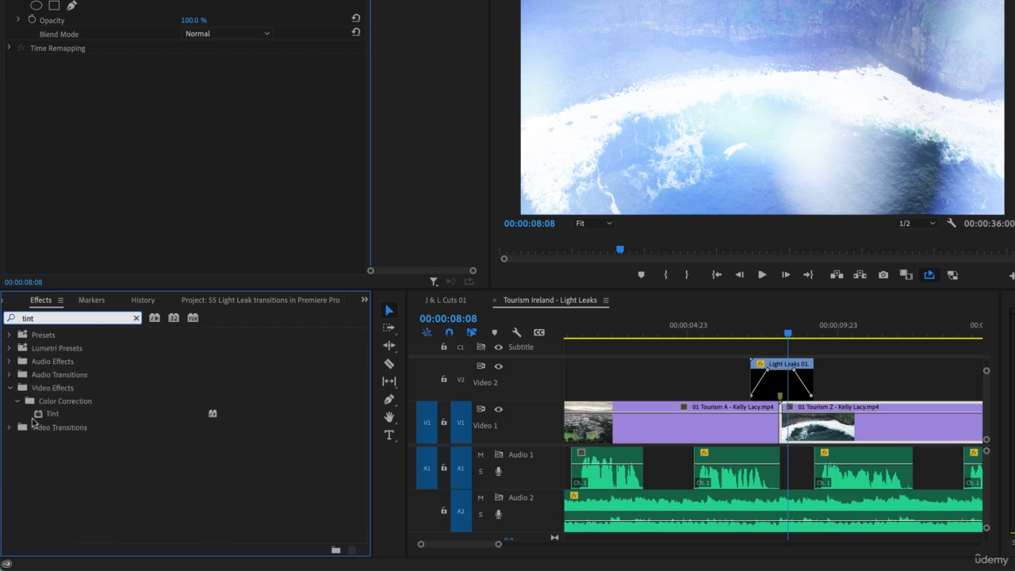
left_click_drag(33, 419, 768, 397)
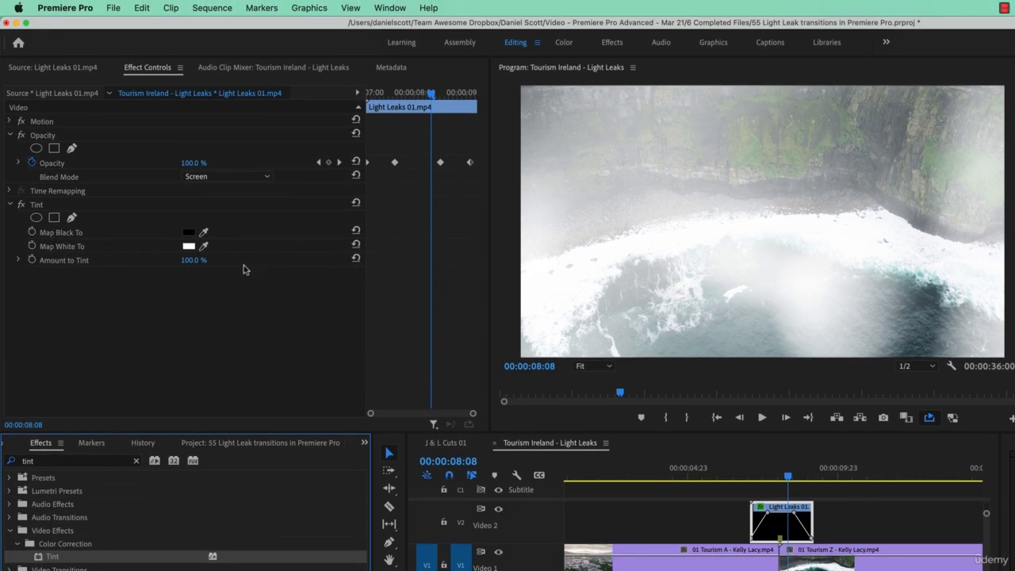
- Set the Tint effect's Map Black To colour to bright red
left_click(189, 234)
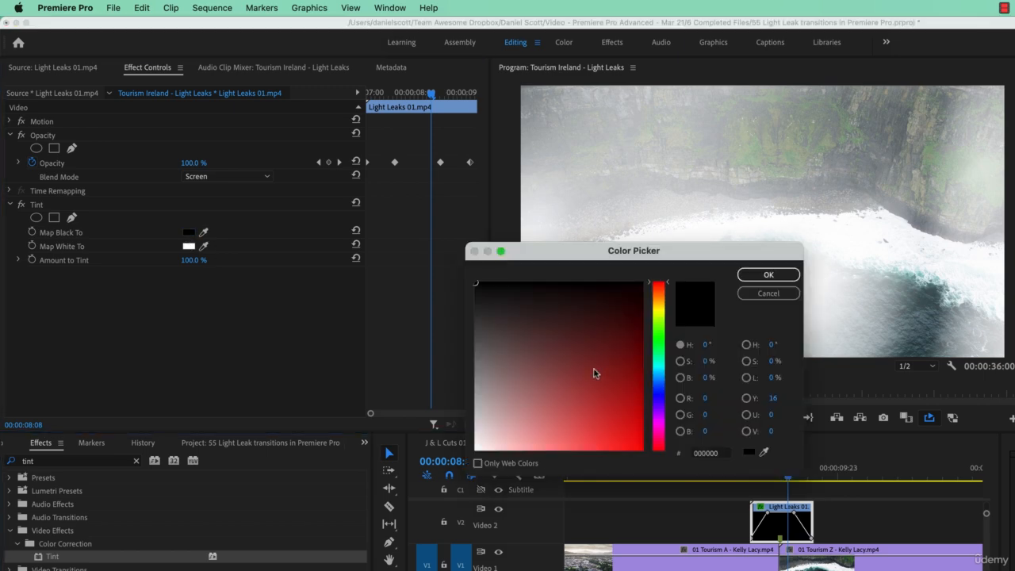
left_click(642, 435)
left_click(769, 274)
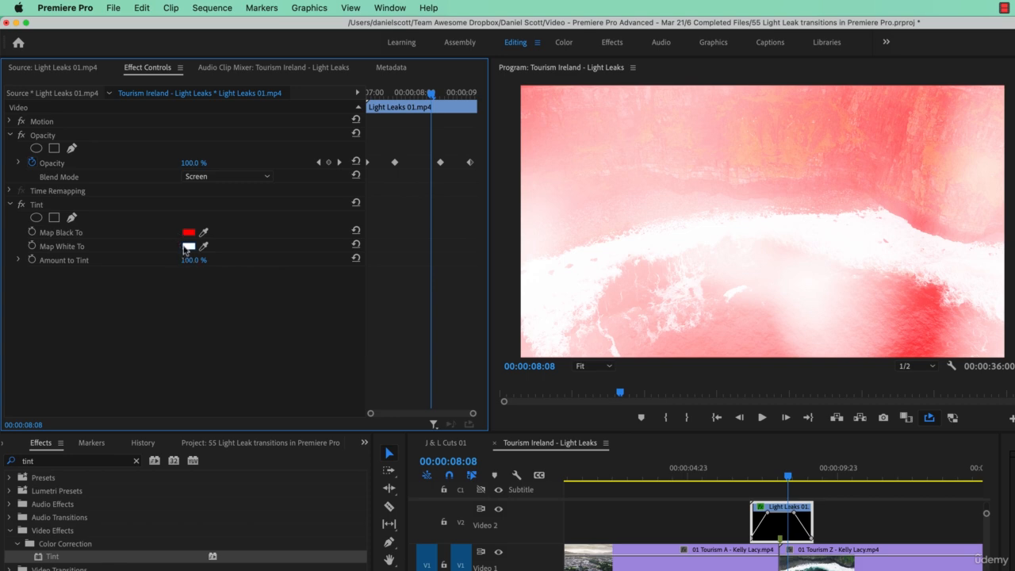
- Play the red-tinted transition from 00:00:06:17 and scrub the playhead to 00:00:07:23, just before the cut
left_click_drag(799, 487, 739, 480)
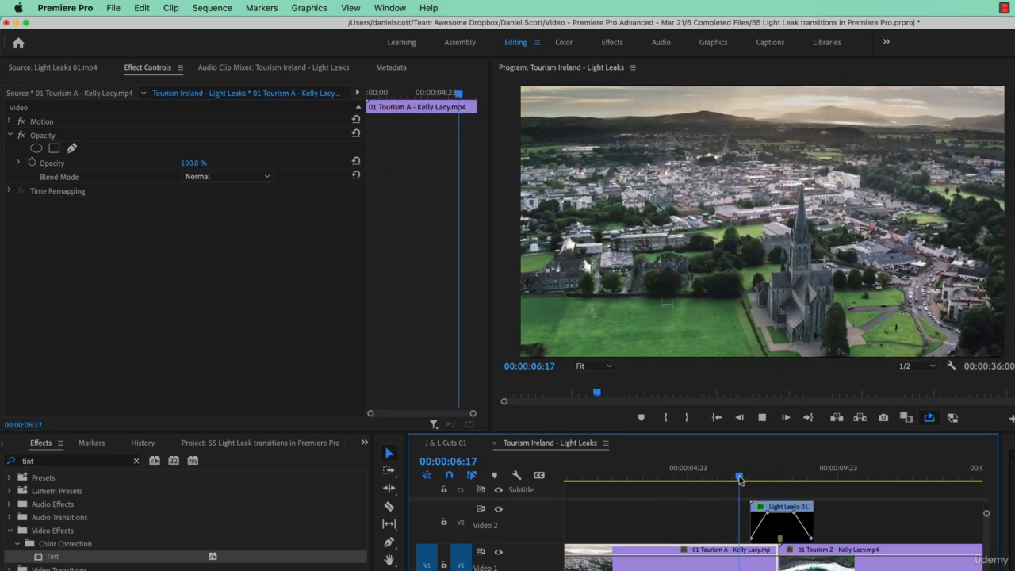
key("space")
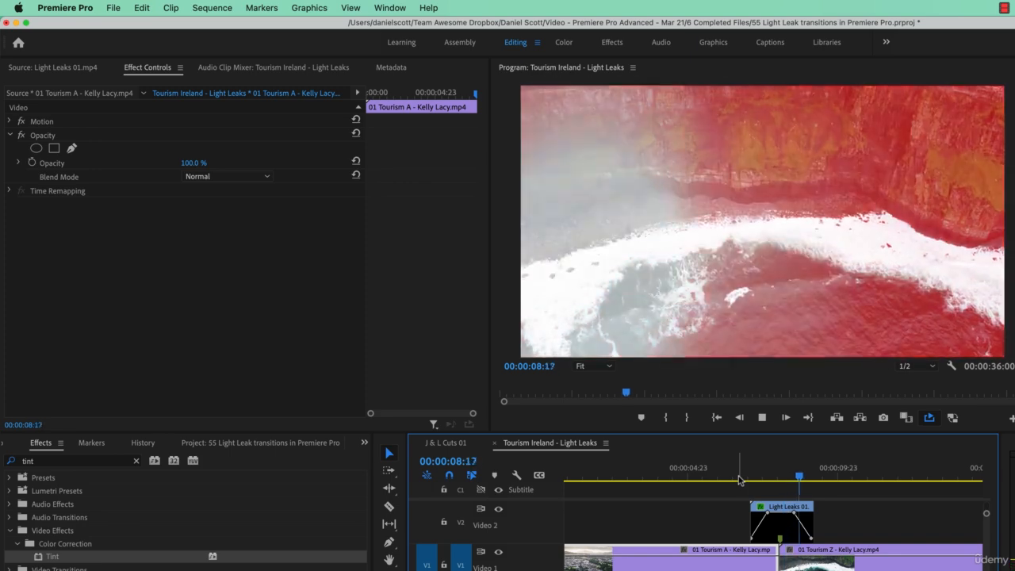
key("space")
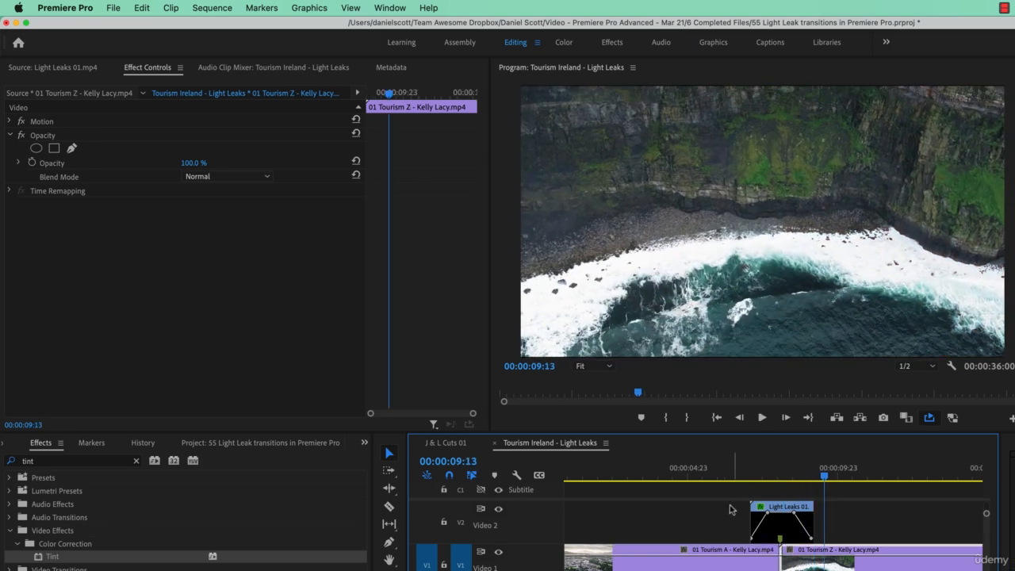
left_click(769, 474)
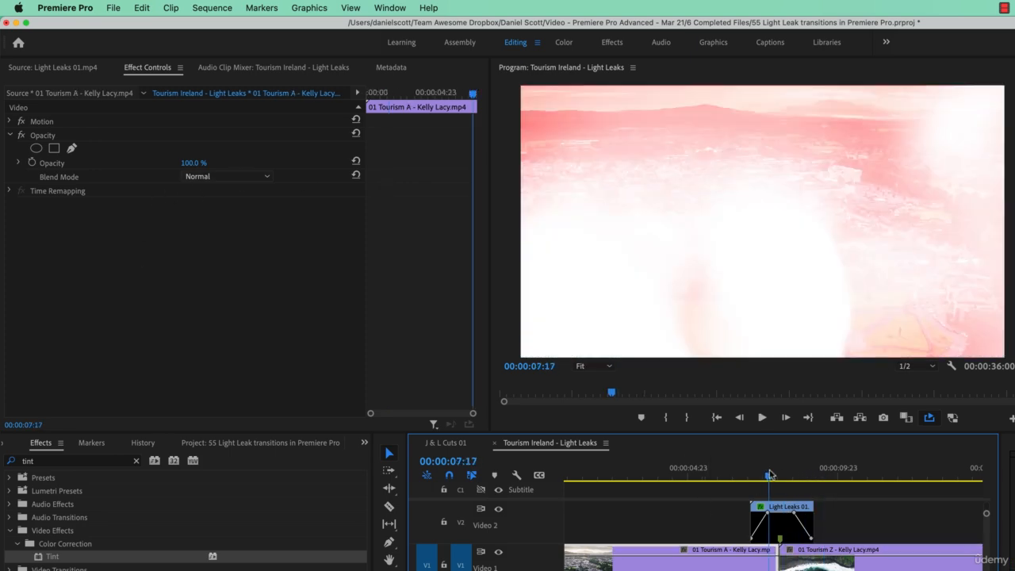
left_click_drag(770, 474, 777, 480)
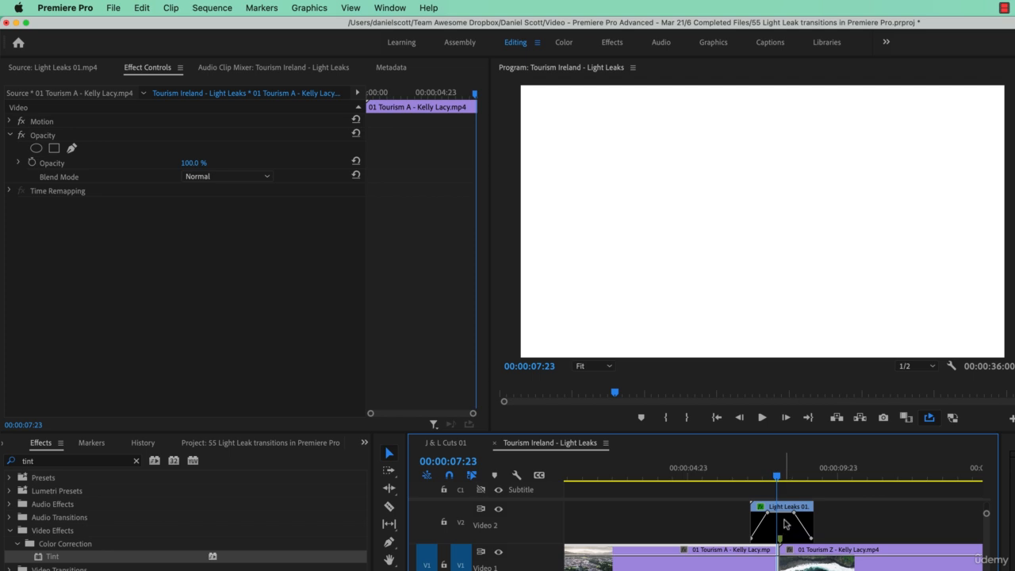
- Remove the Tint effect from the Light Leaks 01.mp4 clip and park the playhead at 00:00:08:09
left_click(784, 523)
left_click(45, 207)
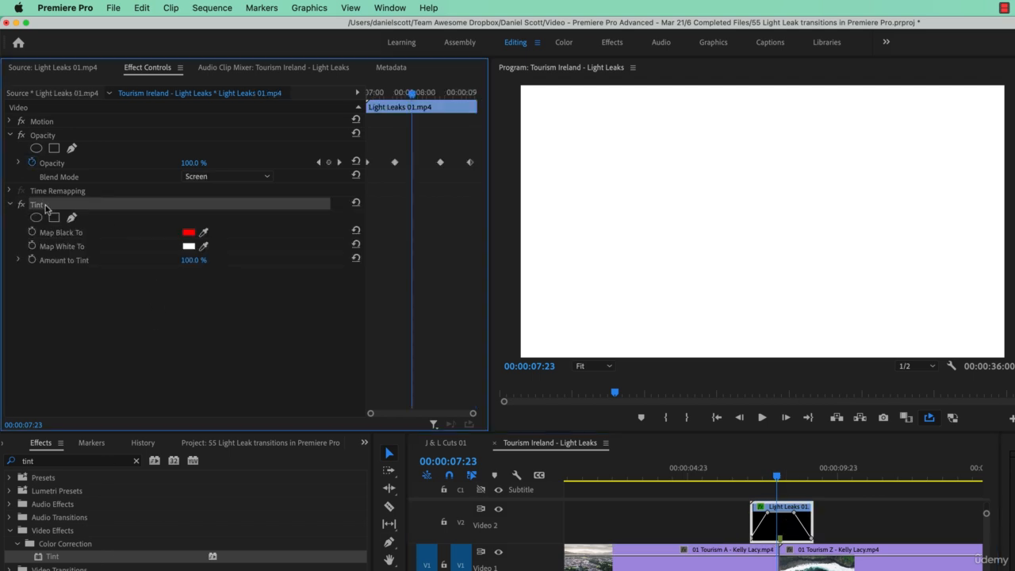
key("Delete")
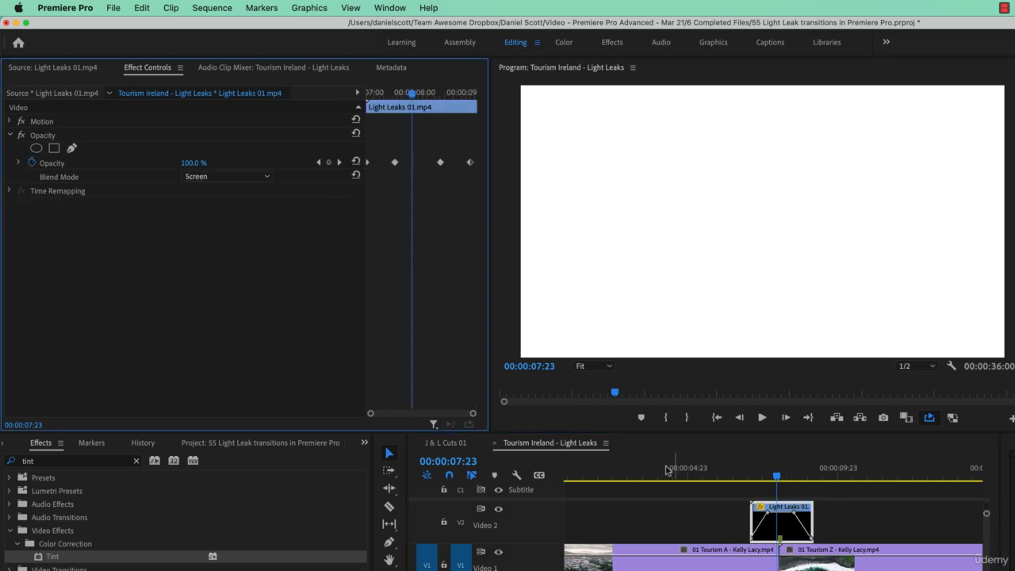
left_click_drag(770, 489, 793, 487)
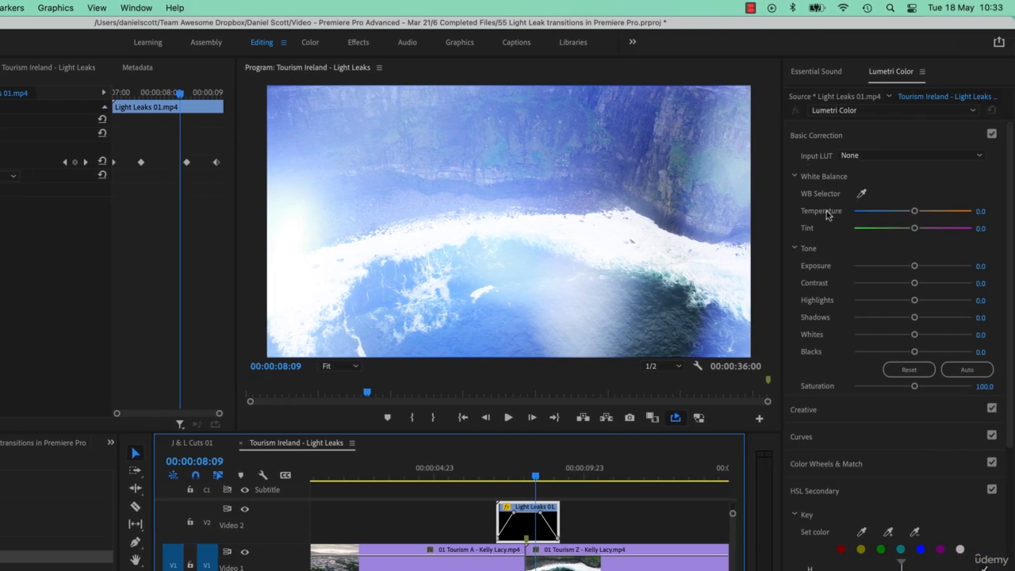
- Set the light leak clip's Lumetri Temperature to 83.2, Tint to 29.6 and Saturation to 89.4, keeping Exposure at 0.0
left_click_drag(916, 212, 982, 213)
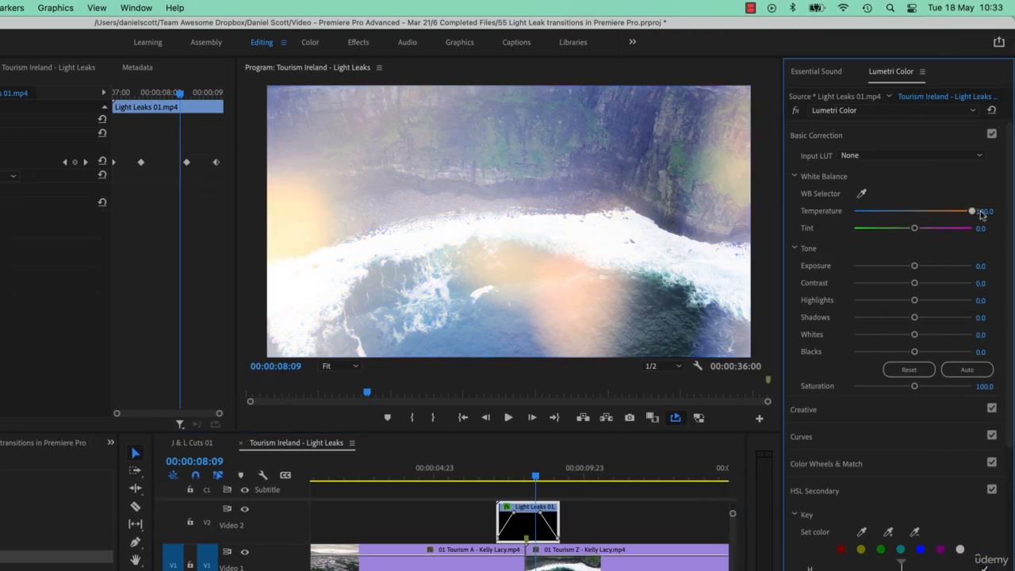
left_click_drag(917, 231, 966, 216)
mouse_move(914, 267)
left_mouse_down()
mouse_move(876, 266)
mouse_move(932, 266)
mouse_move(908, 274)
left_mouse_up()
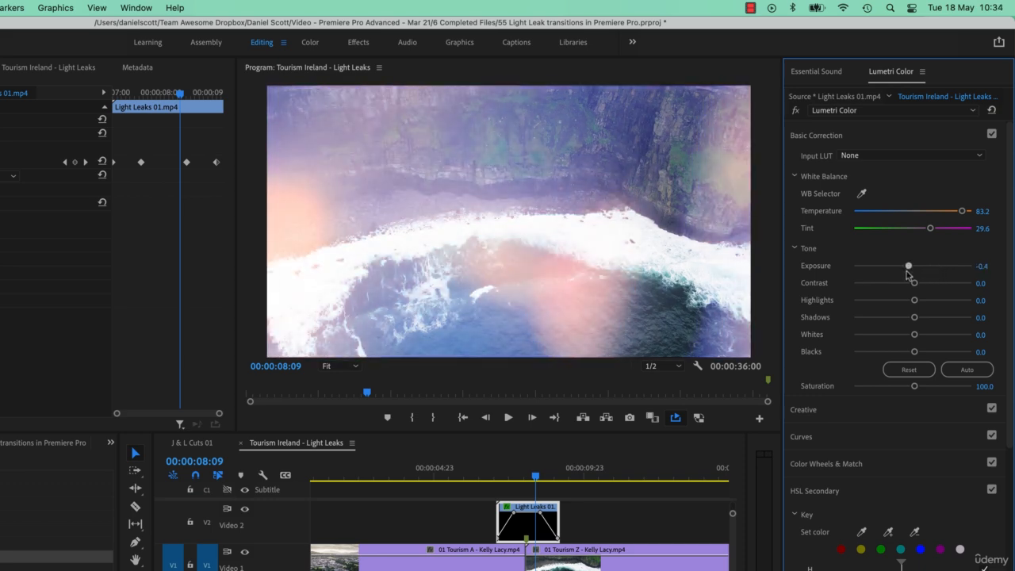
double_click(909, 268)
mouse_move(915, 386)
left_mouse_down()
mouse_move(996, 388)
mouse_move(867, 389)
mouse_move(917, 391)
mouse_move(907, 389)
left_mouse_up()
left_click(892, 497)
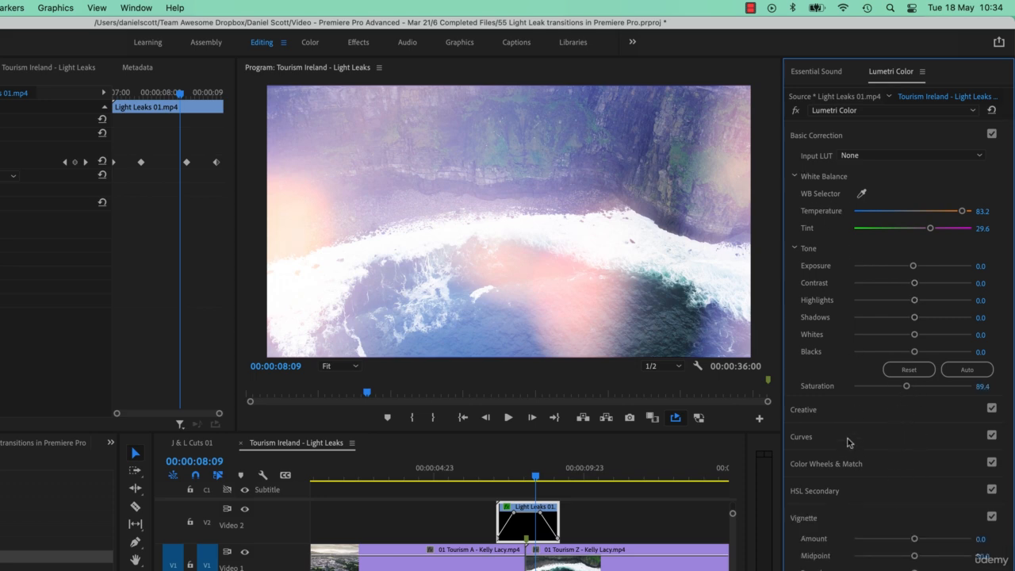
- Shift the Creative Shadow Tint slightly off centre for the light leak clip and look over the Color Wheels & Match controls
left_click(866, 413)
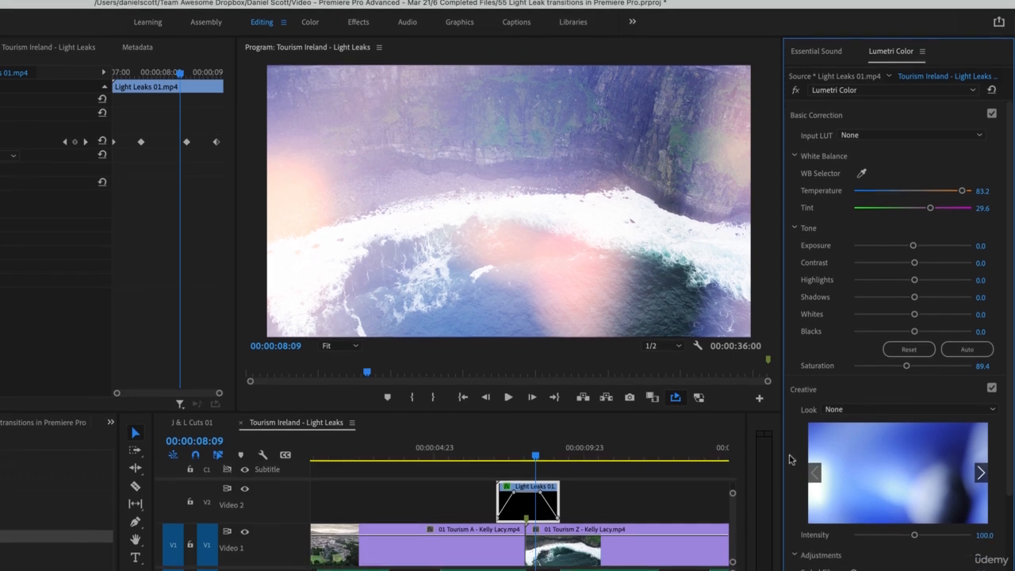
scroll(798, 460, "down", 4)
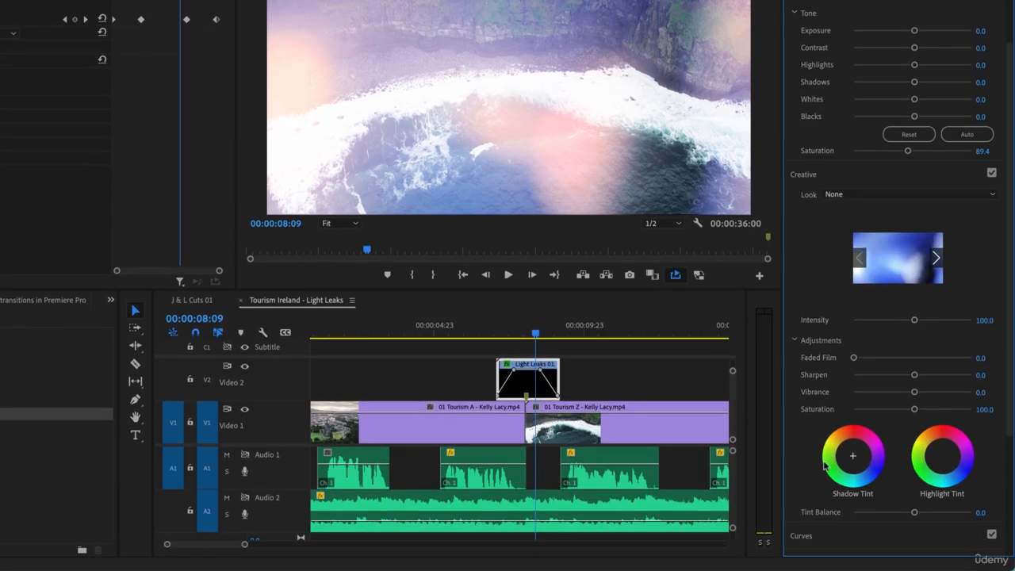
mouse_move(854, 455)
left_mouse_down()
mouse_move(870, 439)
mouse_move(838, 475)
mouse_move(850, 460)
left_mouse_up()
scroll(807, 39, "up", 1)
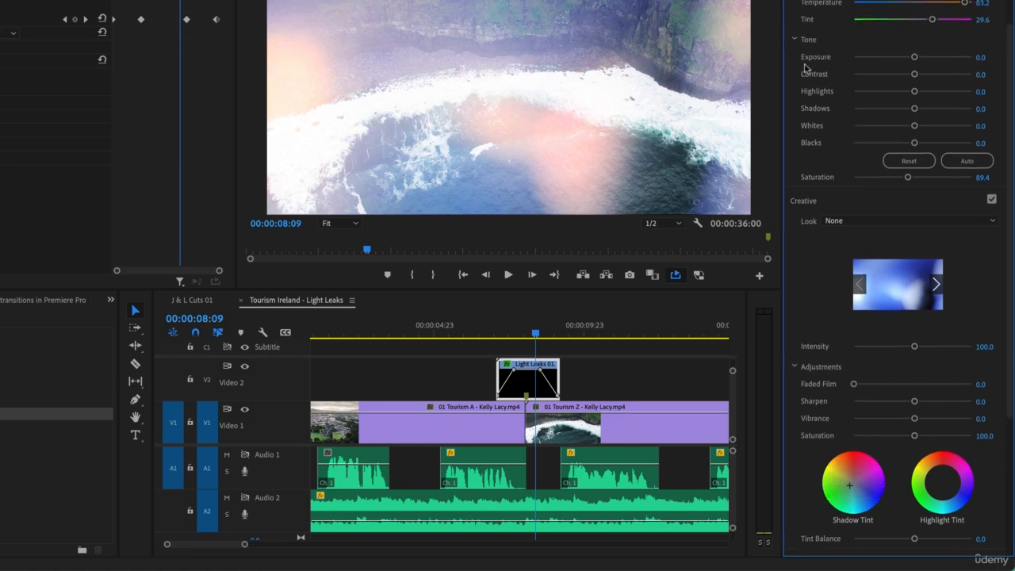
left_click(852, 202)
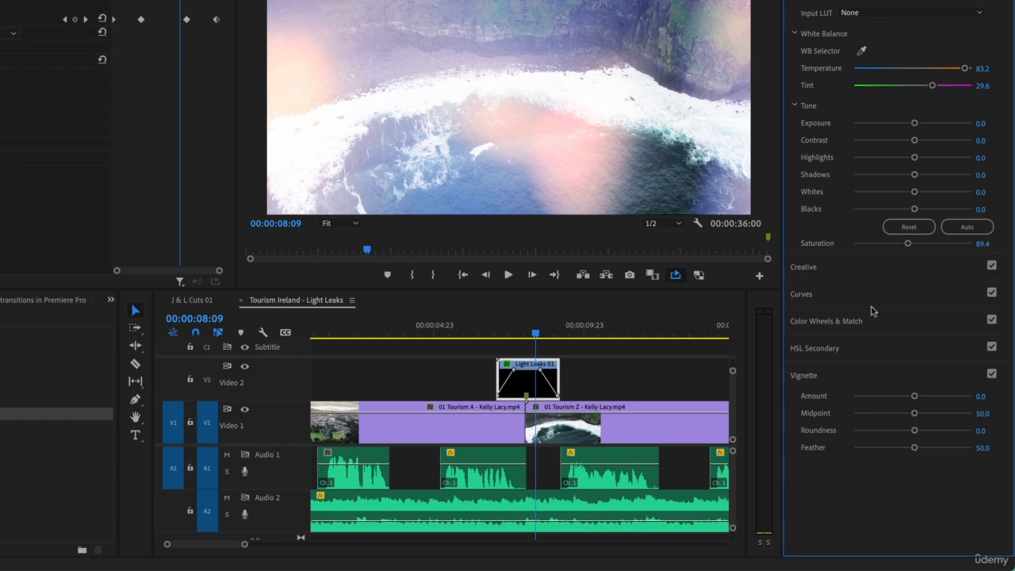
left_click(904, 321)
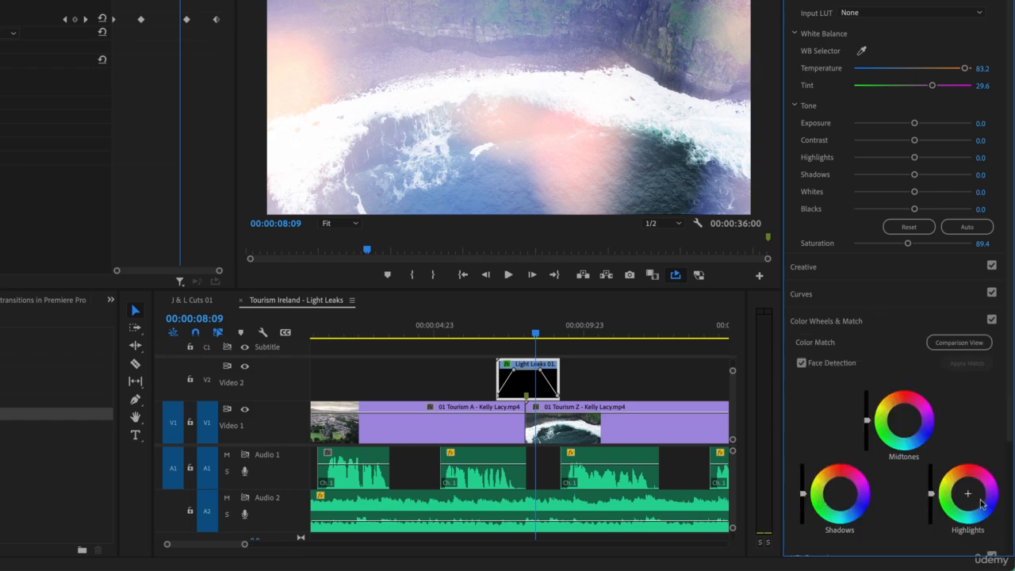
left_click(905, 322)
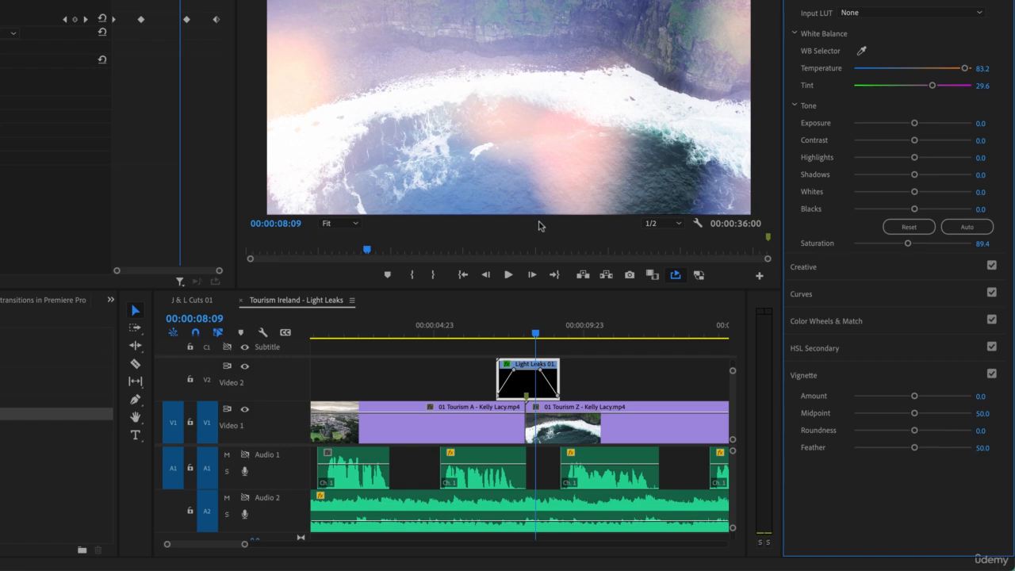
- Play the recoloured light leak transition over the first cut and leave the playhead at 00:00:07:20
left_click(521, 333)
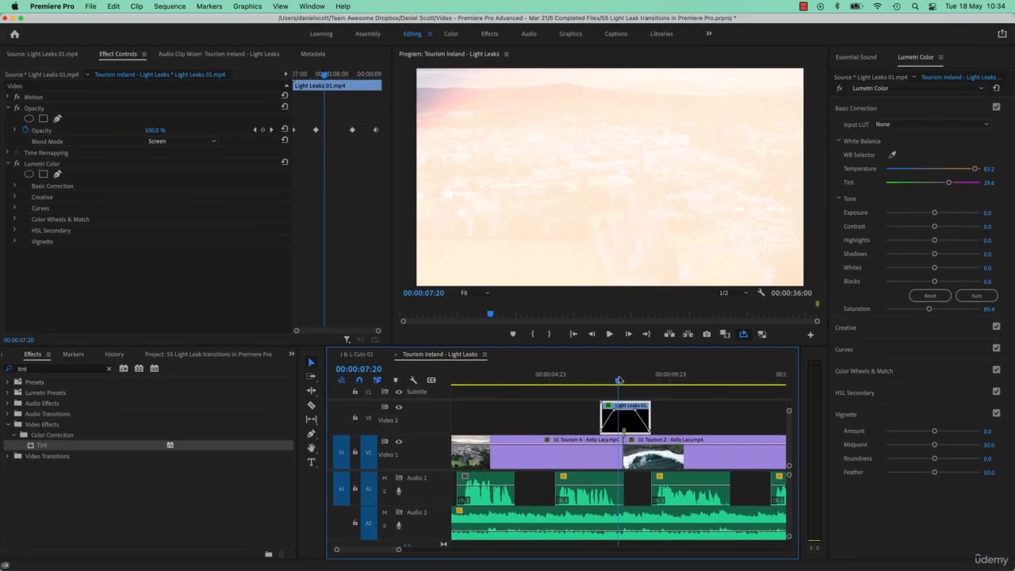
key("shift+k")
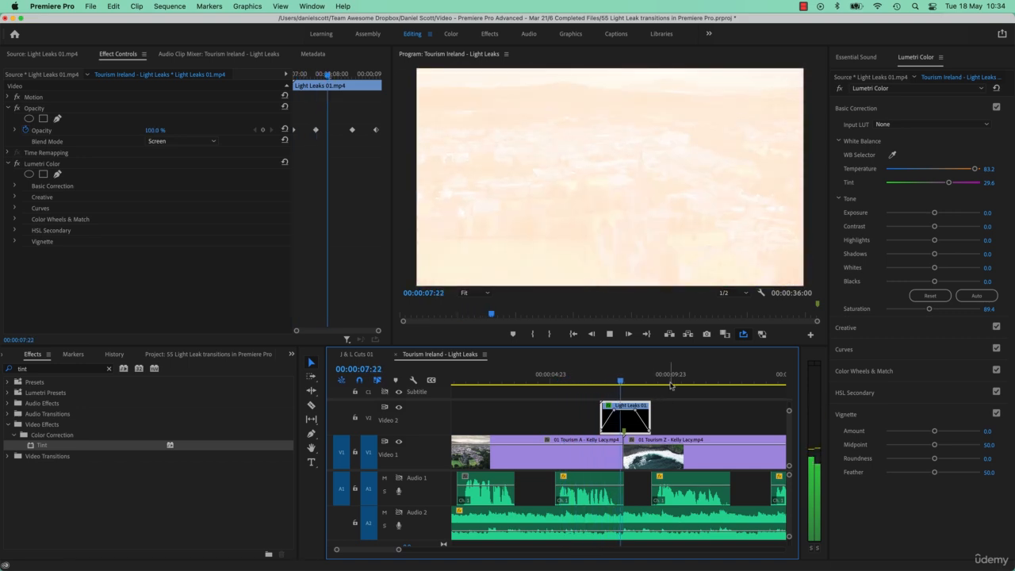
key("space")
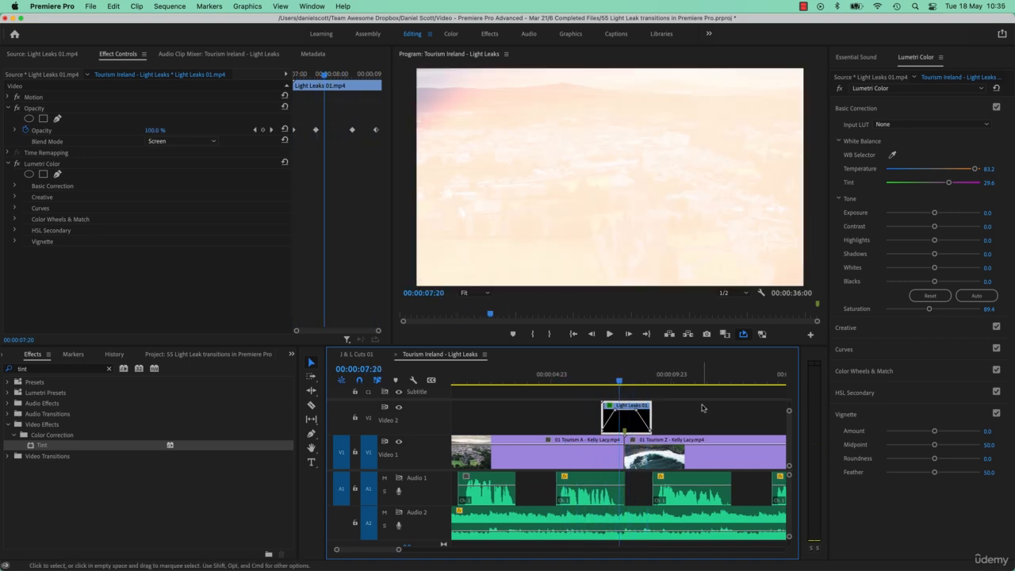
- Duplicate the recoloured light leak clip over the cut between the Tourism Z and Tourism B clips and nudge the copy slightly later
left_click(699, 411)
key("backslash")
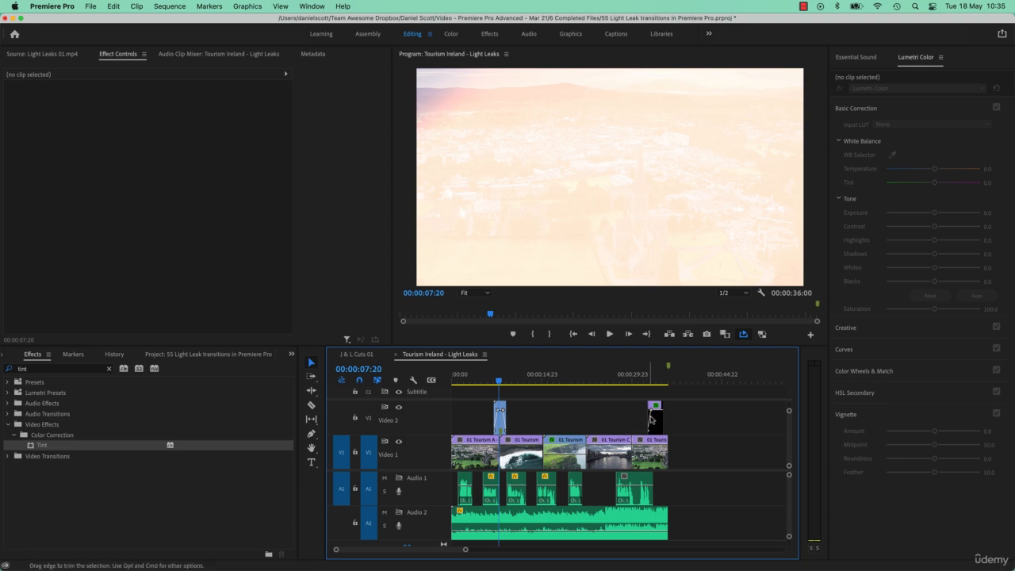
left_click(501, 423)
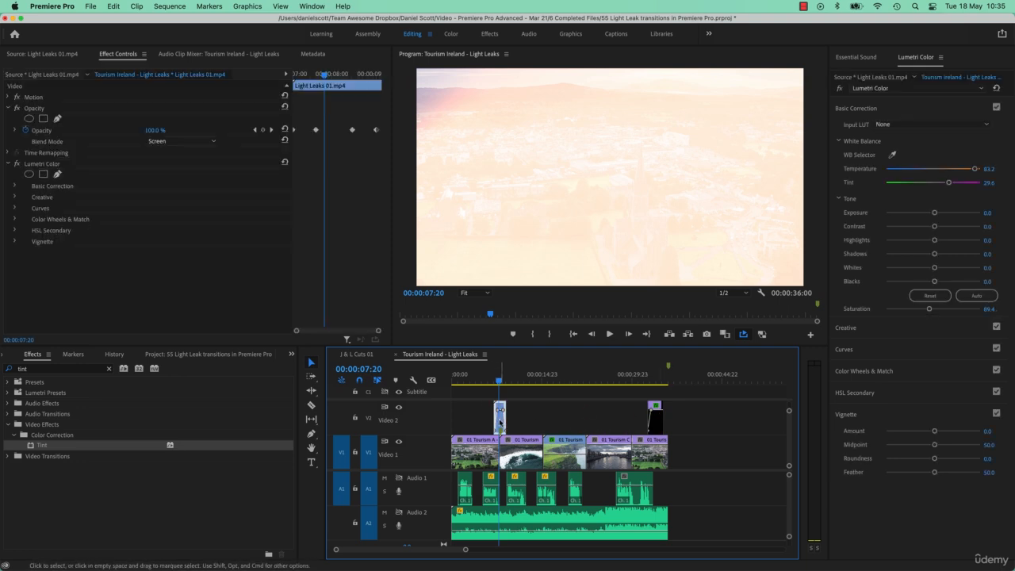
left_click_drag(500, 423, 542, 423)
left_click(541, 381)
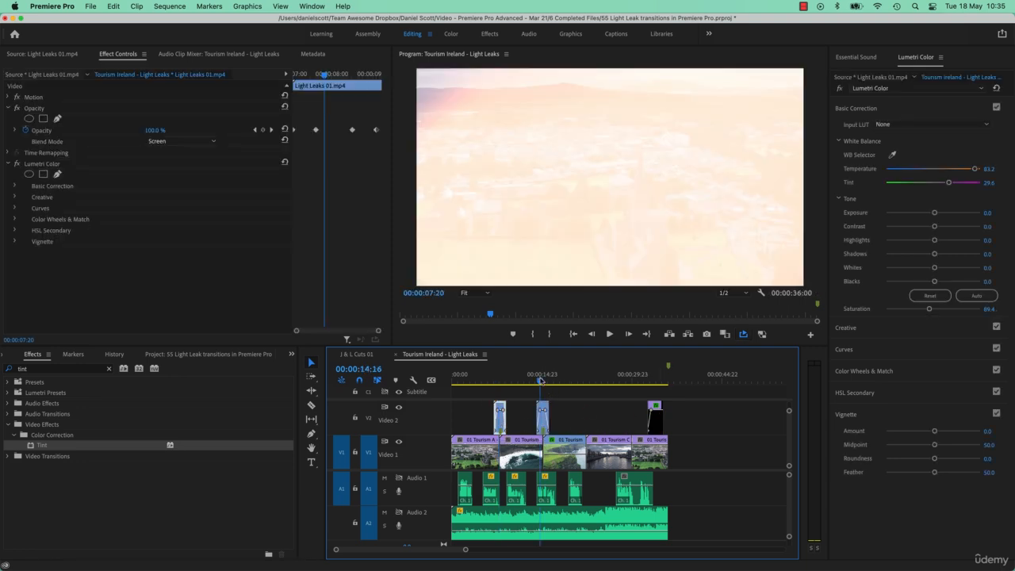
key("equal")
key("equal")
key("equal")
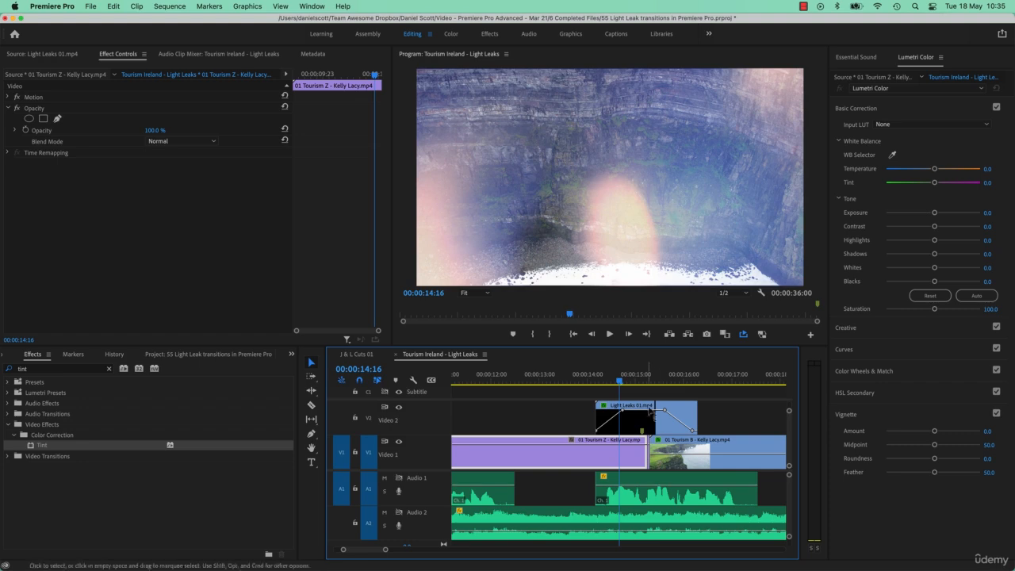
left_click_drag(634, 412, 641, 412)
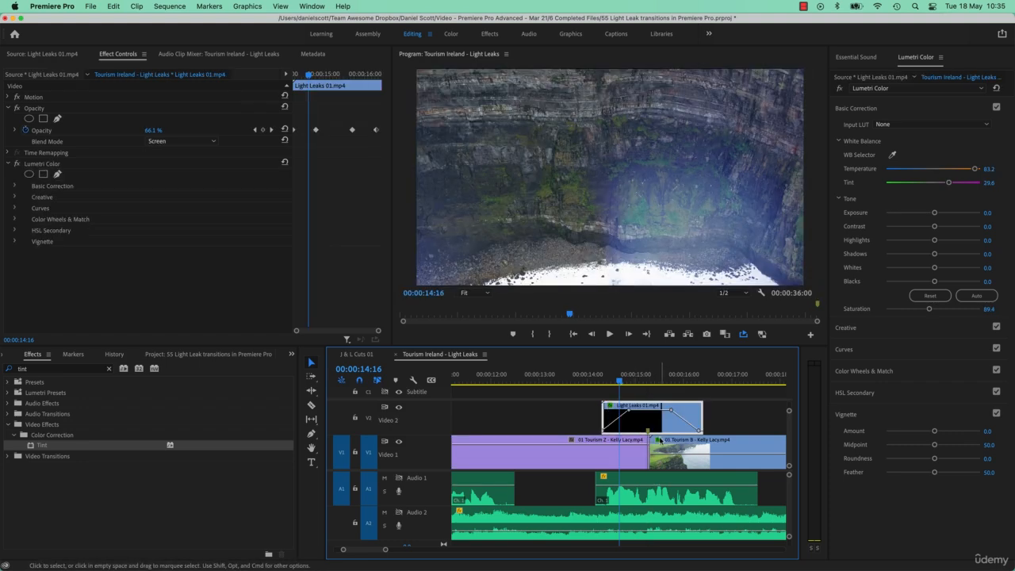
- Play the duplicated transition and set the Tourism B clip's opacity to 100% with the playhead at 00:00:17:10
key("space")
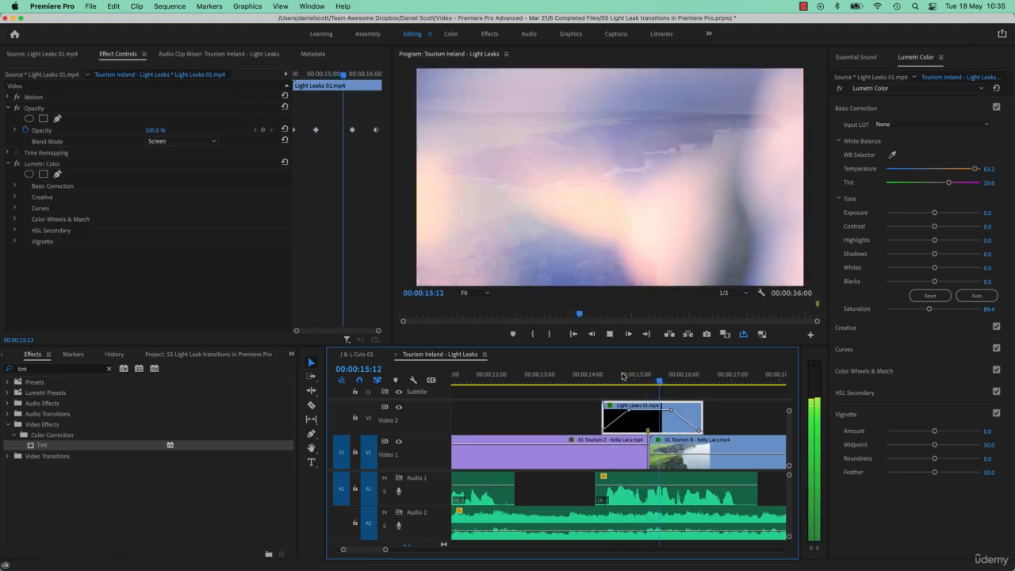
left_click(626, 378)
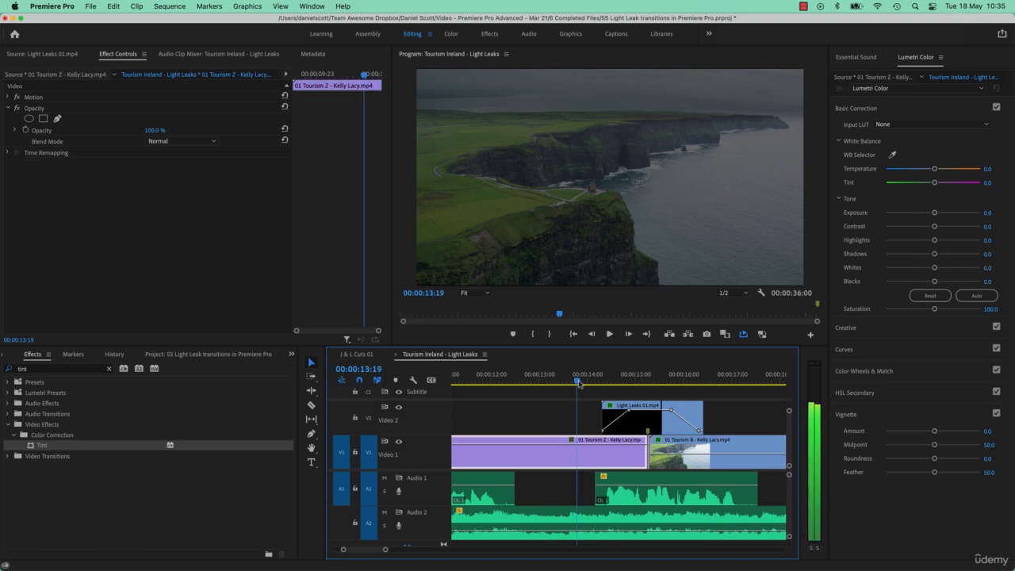
left_click_drag(627, 381, 752, 382)
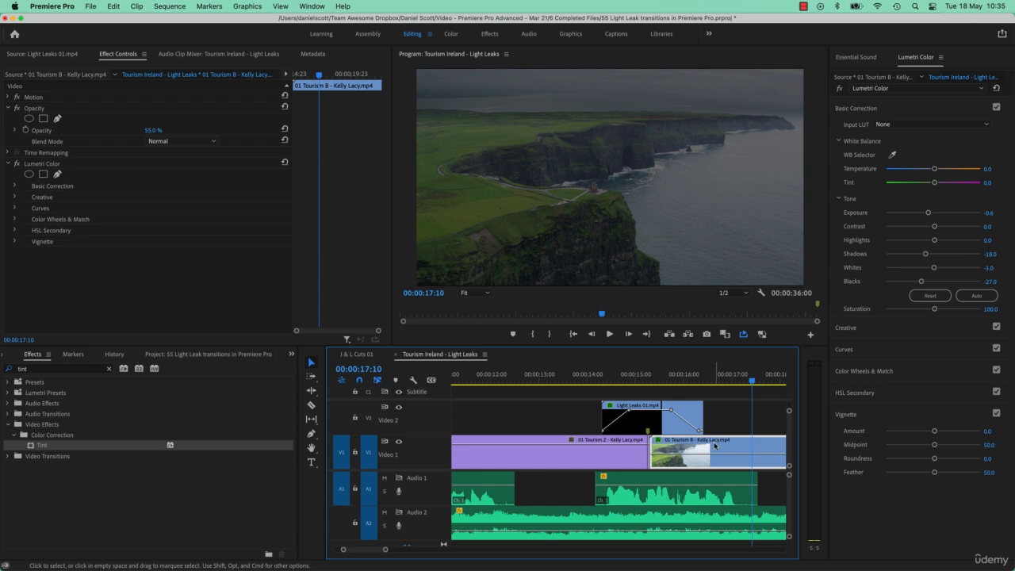
left_click_drag(145, 131, 222, 130)
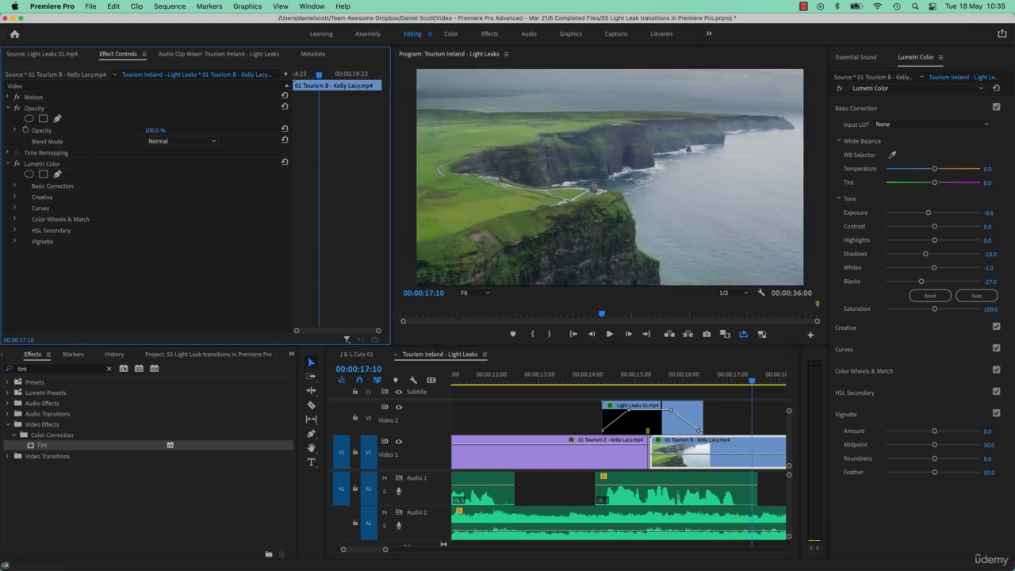
- Scrub around the duplicated light leak at the Tourism Z and Tourism B cut and park the playhead at 00:00:13:21
left_click(655, 370)
left_click(643, 374)
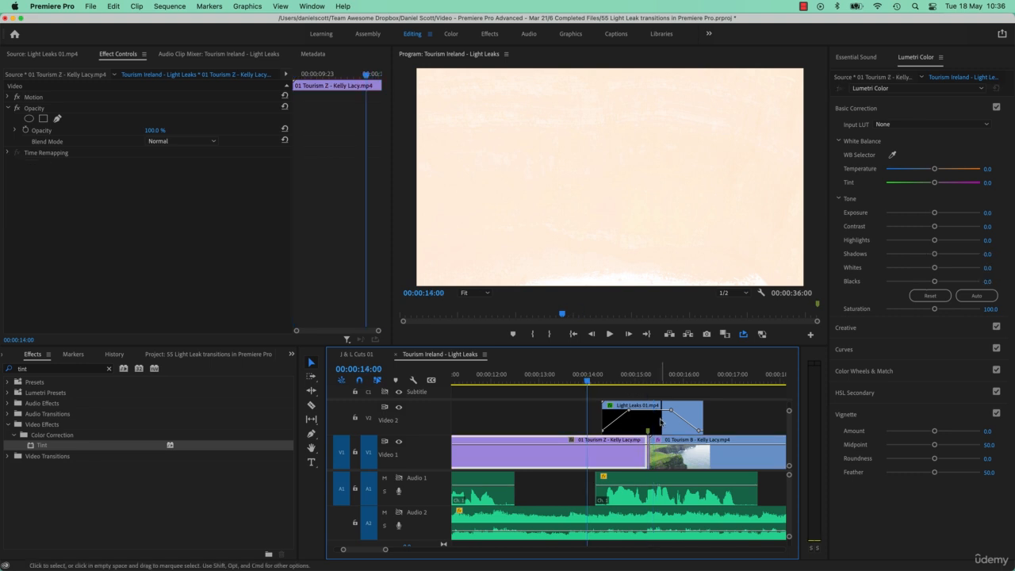
left_click(657, 425)
right_click(656, 427)
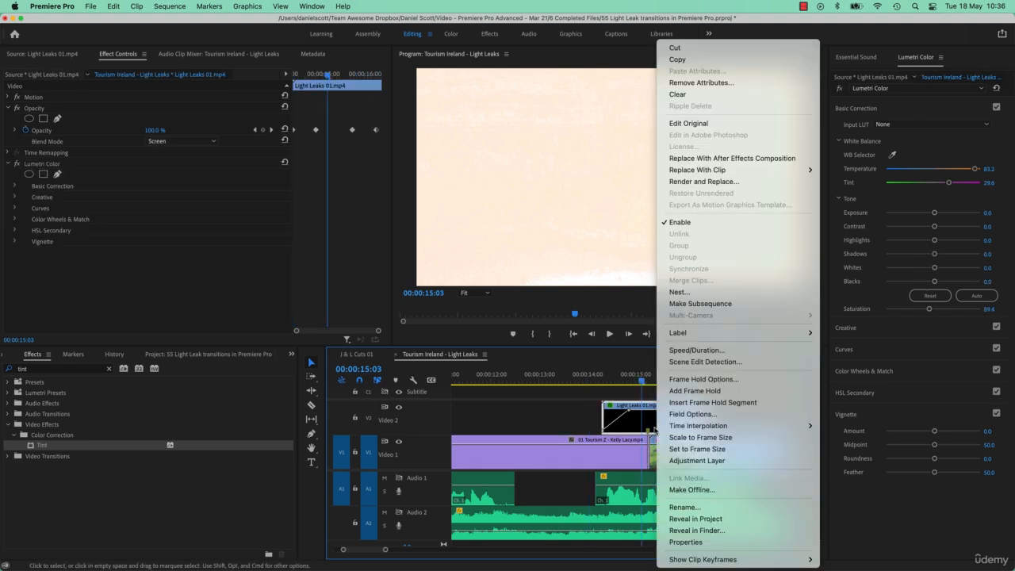
left_click(618, 381)
left_click_drag(615, 380, 582, 376)
left_click(606, 374)
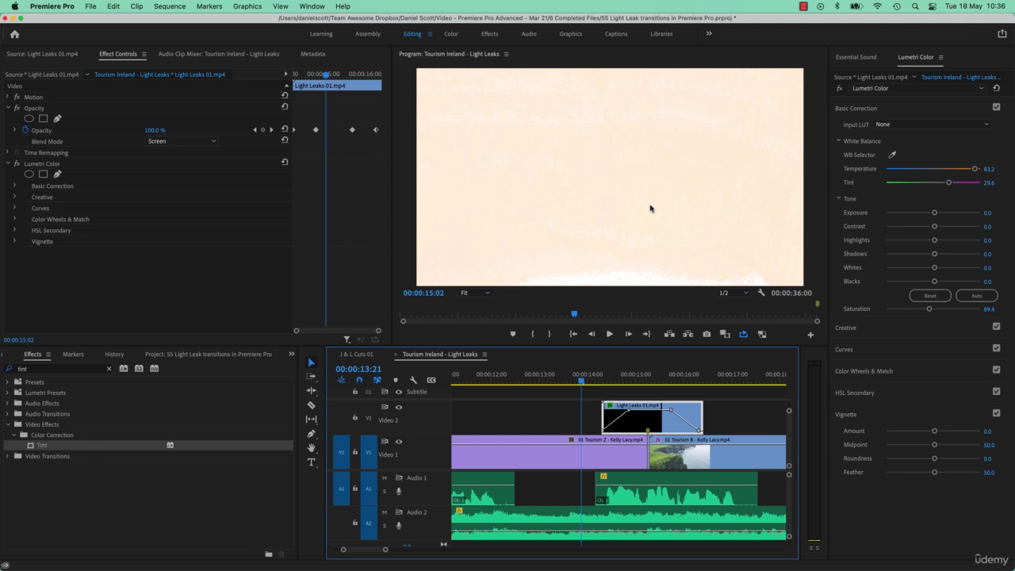
key("d")
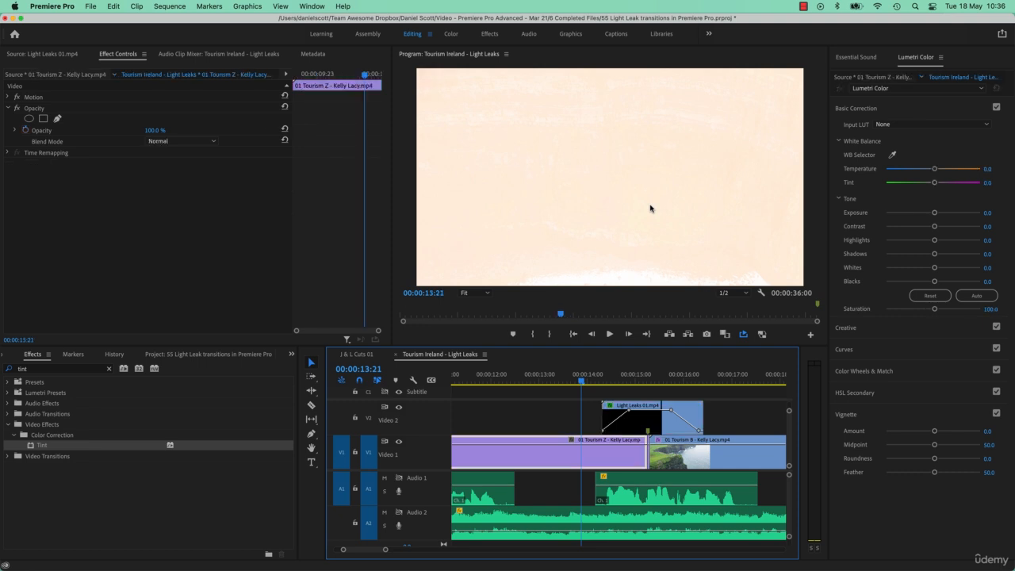
- Park the playhead at 00:00:14:19 and set the duplicated light leak's Lumetri Temperature to 65.4 and Tint to 33.0
left_click(623, 374)
left_click_drag(637, 379, 626, 378)
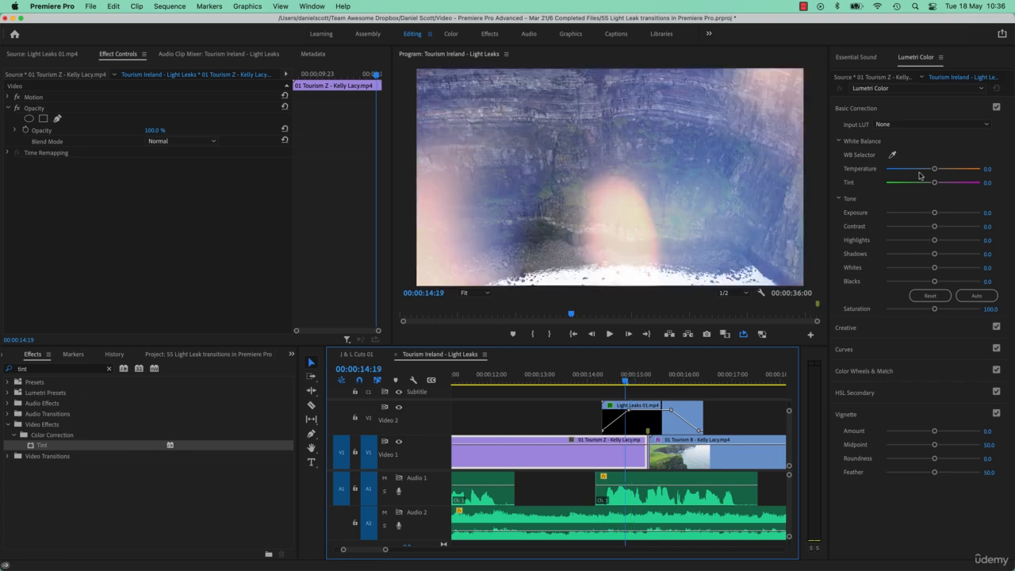
left_click(646, 414)
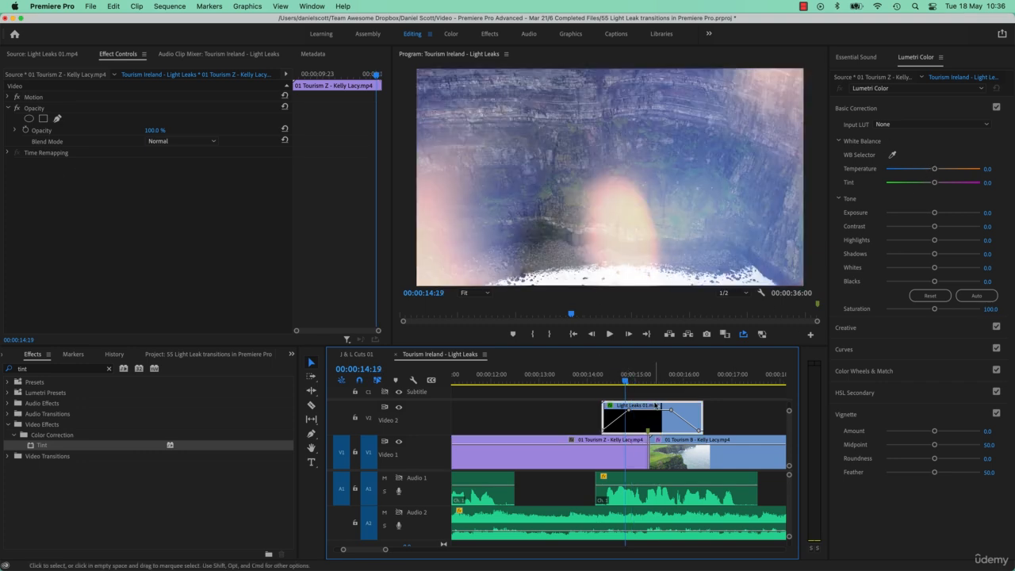
mouse_move(957, 170)
left_mouse_down()
mouse_move(913, 169)
mouse_move(967, 176)
mouse_move(917, 184)
mouse_move(949, 185)
left_mouse_up()
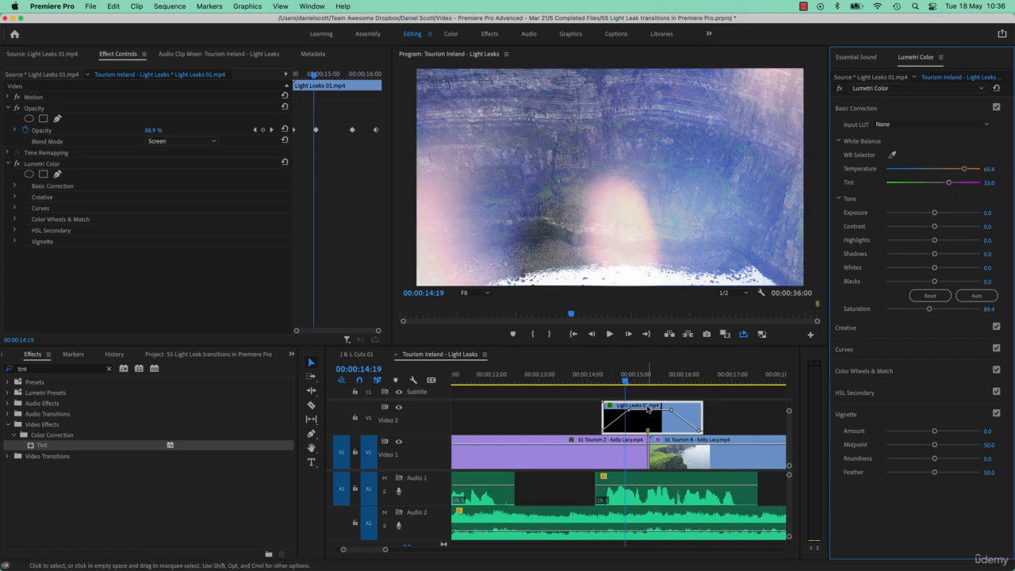
- Enable Reverse Speed for the duplicated Light Leaks 01.mp4 clip, keeping its speed at 100%
left_click(646, 409)
right_click(646, 409)
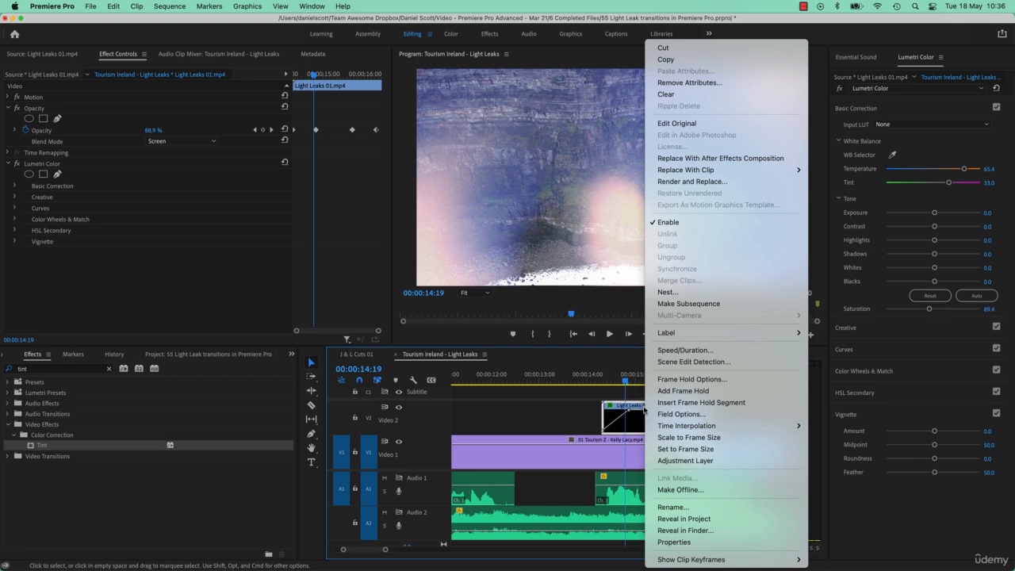
left_click(695, 350)
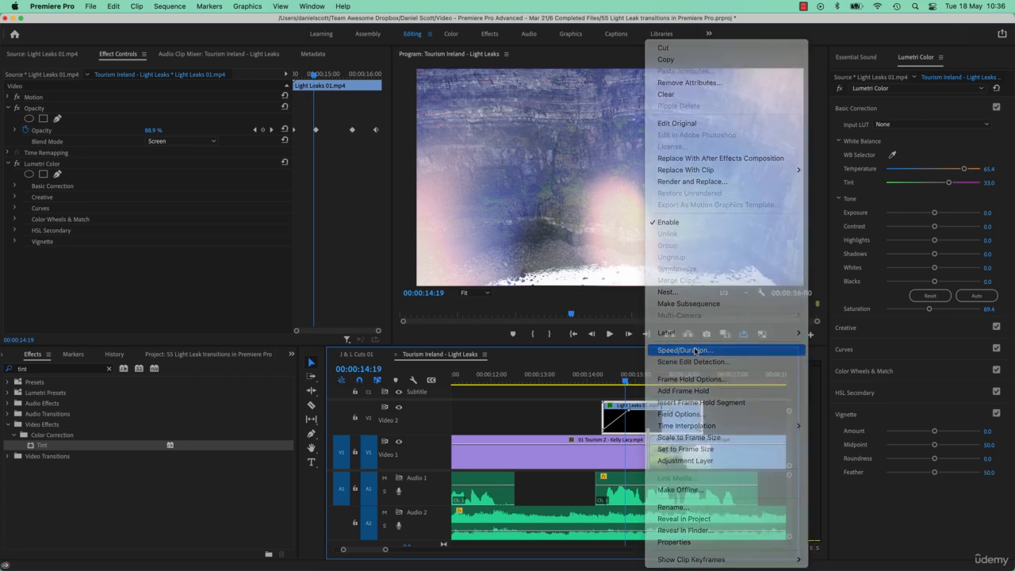
left_click(457, 297)
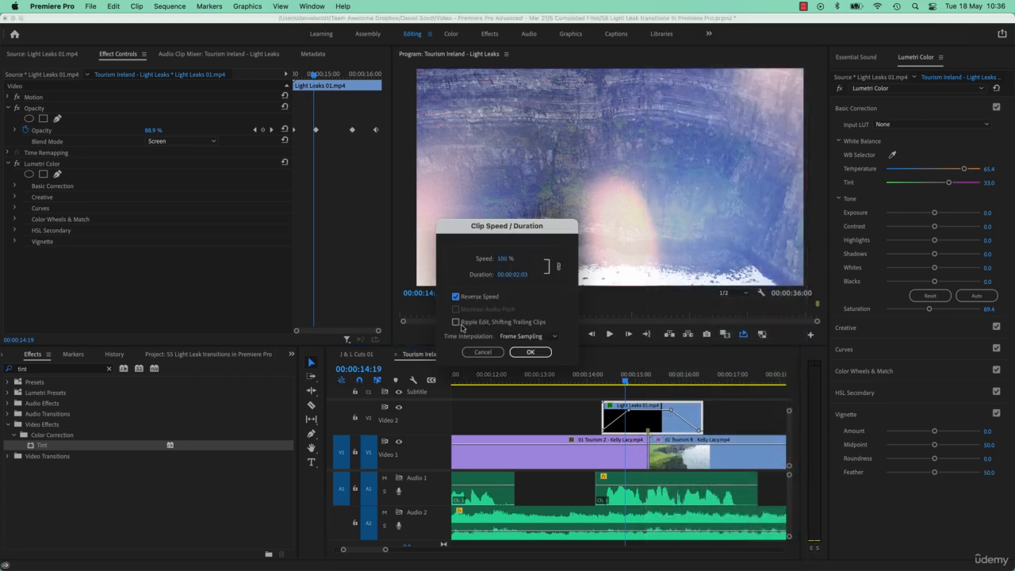
left_click(530, 352)
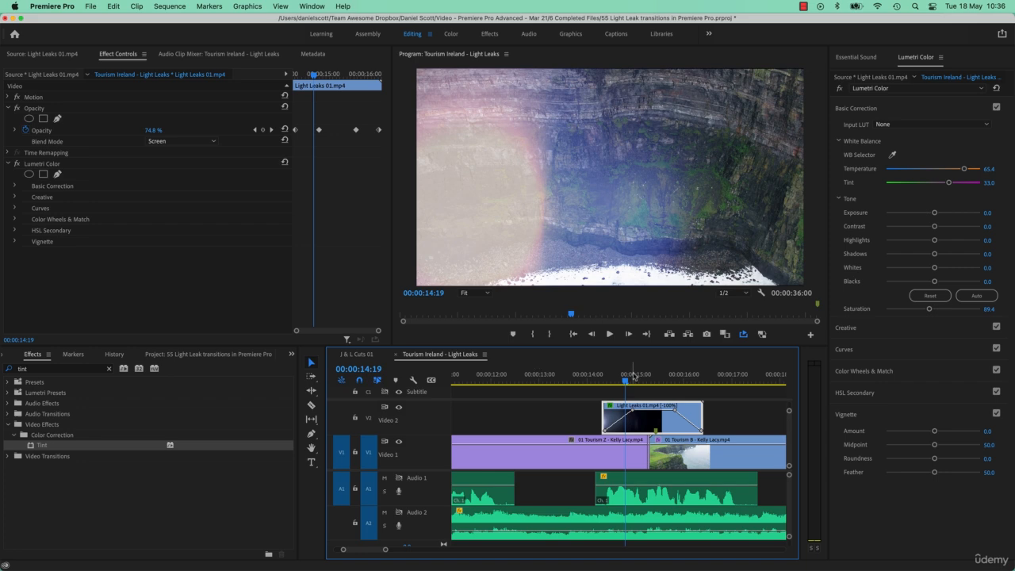
- Play and scrub through the reversed light leak transition, park the playhead at 00:00:16:02, and save the project
key("space")
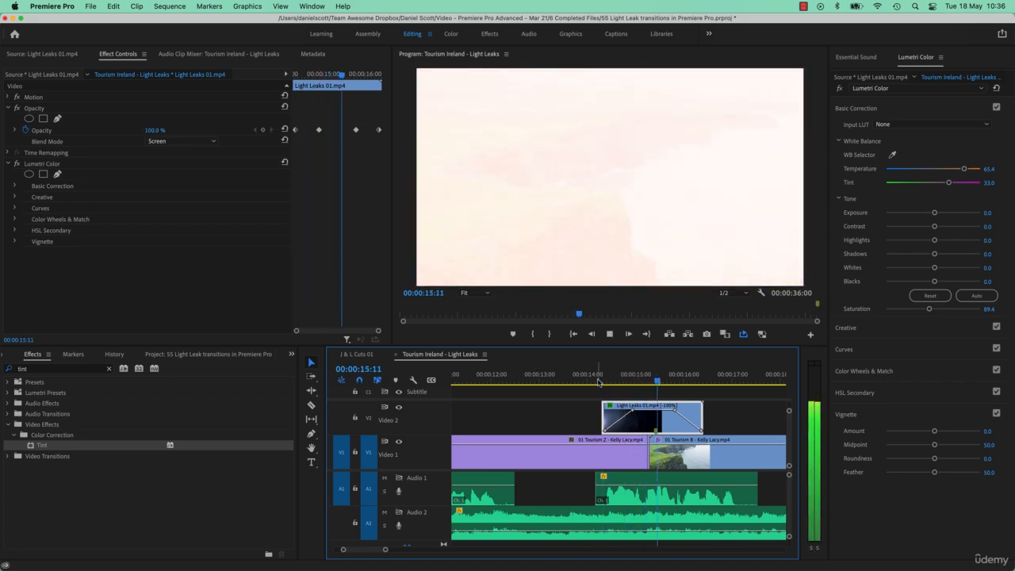
key("space")
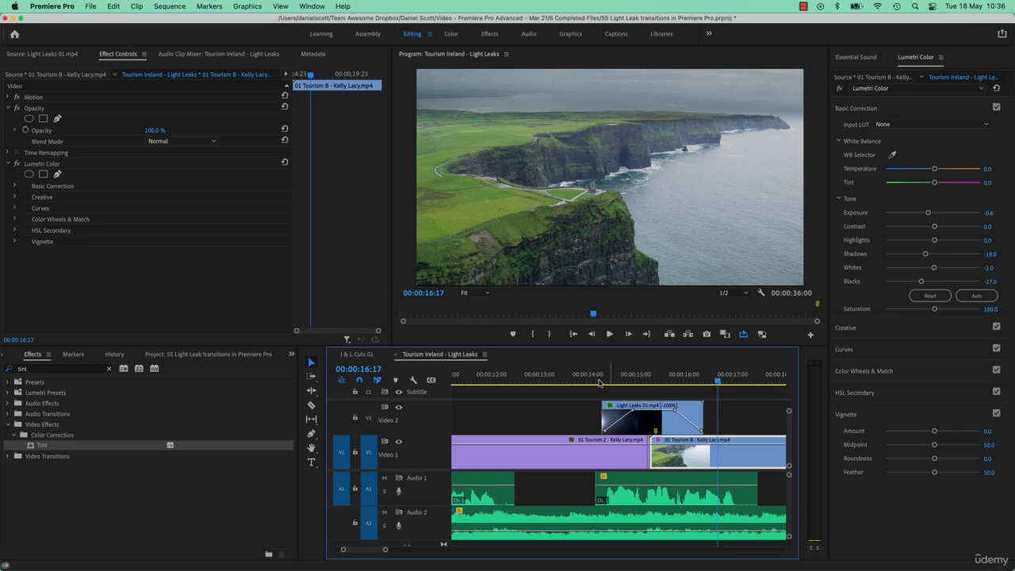
left_click_drag(644, 380, 695, 379)
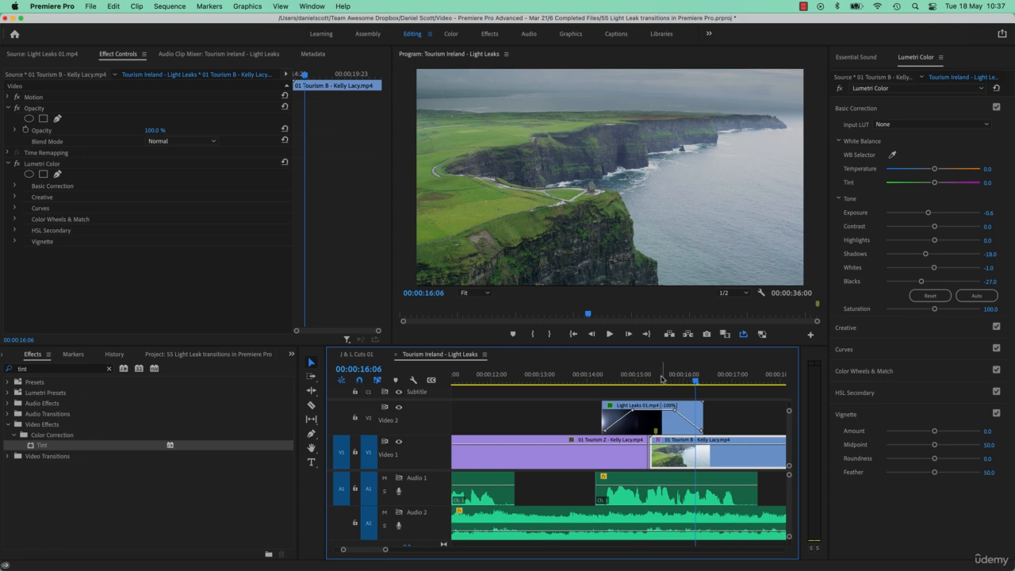
left_click_drag(661, 379, 688, 380)
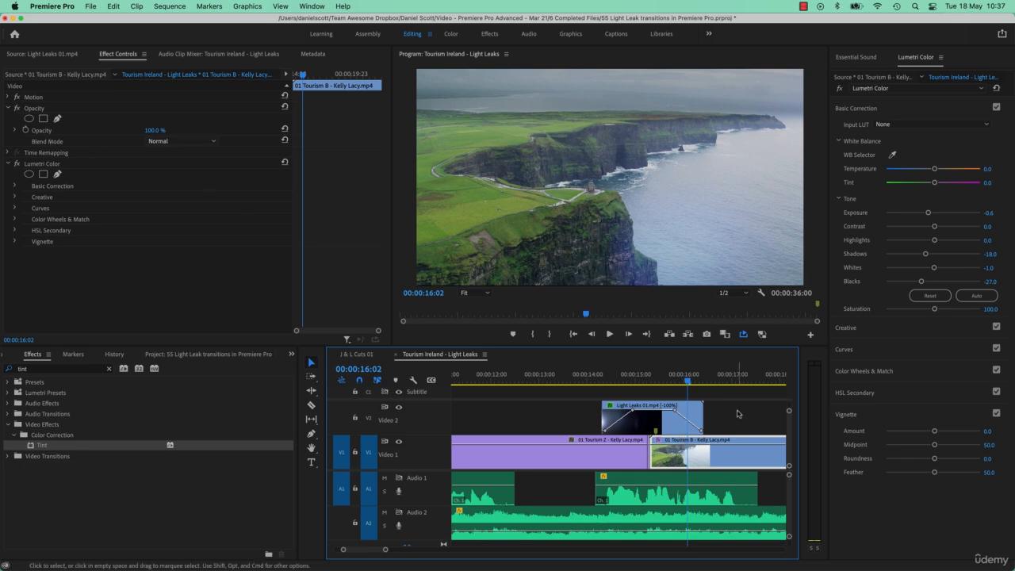
key("super+s")
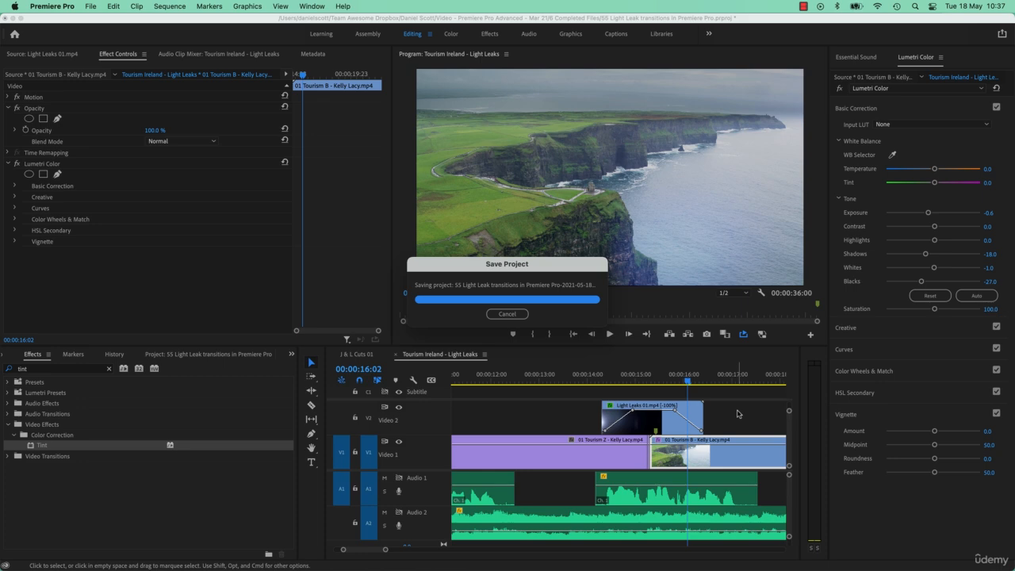